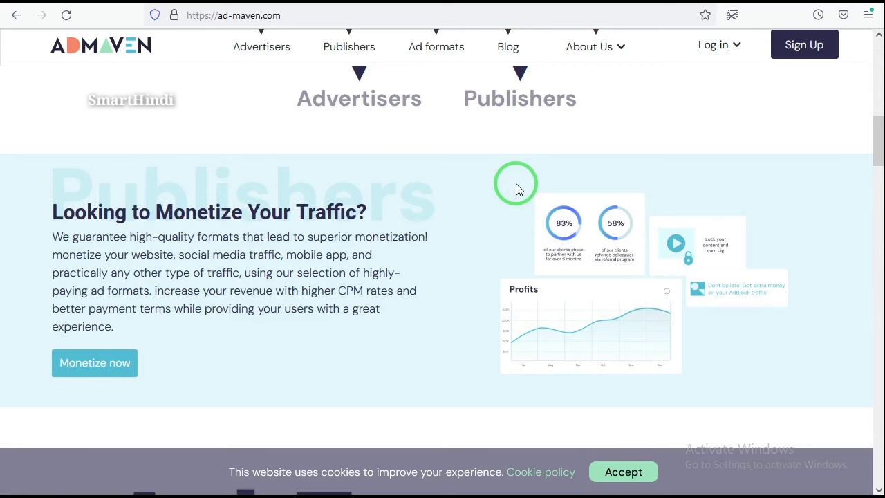
Step: View the Smart Link and Direct Link descriptions in the publishers' Ad Formats section, ending on Smart Link
scroll(516, 188, down, 7)
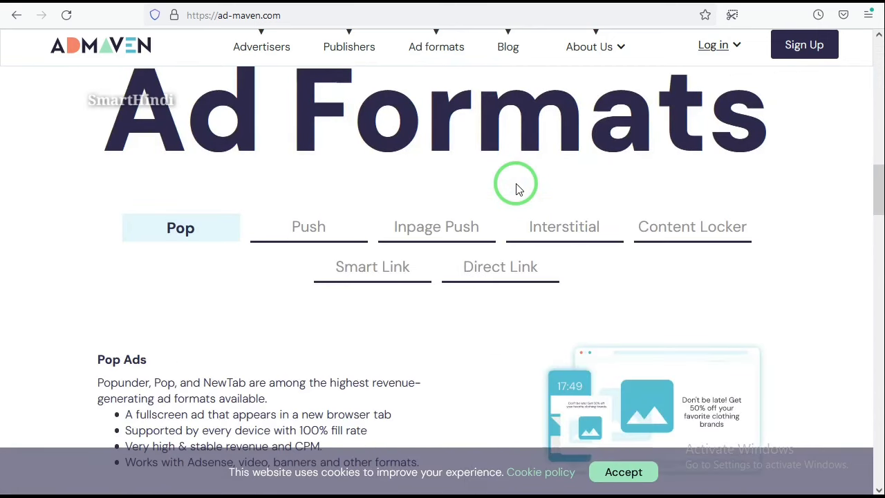
click(377, 270)
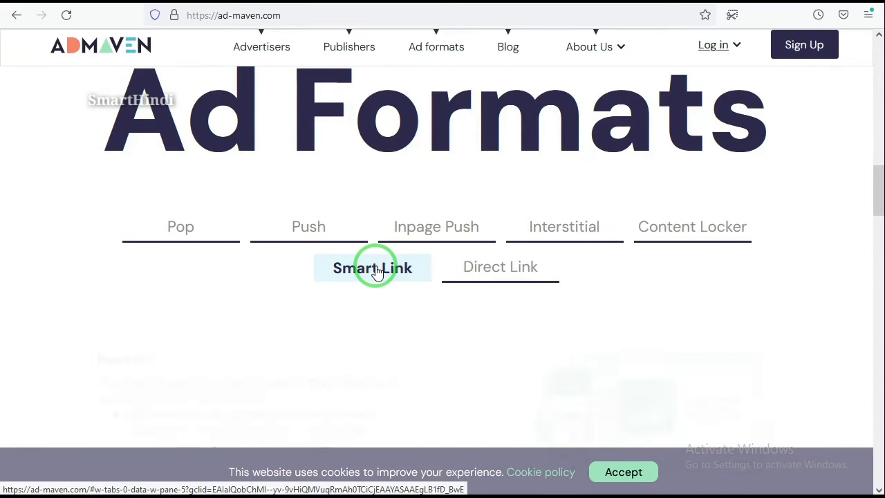
click(489, 266)
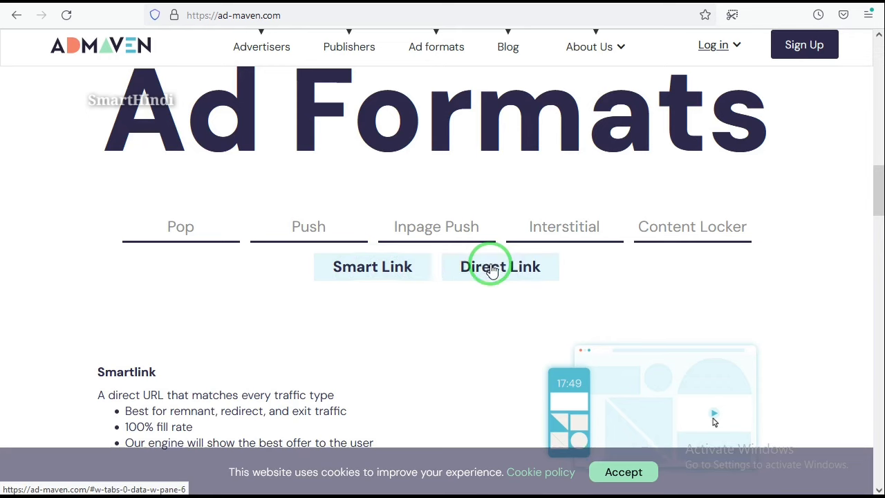
click(371, 270)
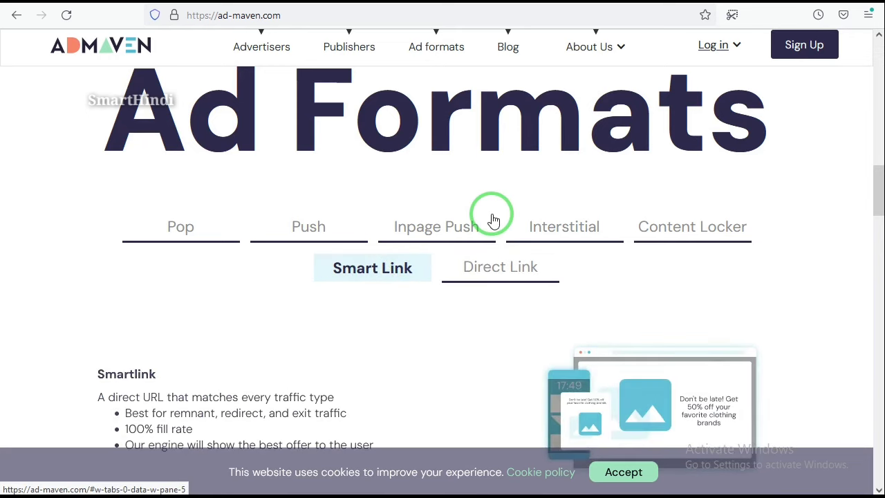
Step: Examine the rest of the AdMaven home page, including advertiser ad formats, payment methods, company information and blog
scroll(492, 215, down, 3)
scroll(492, 220, down, 5)
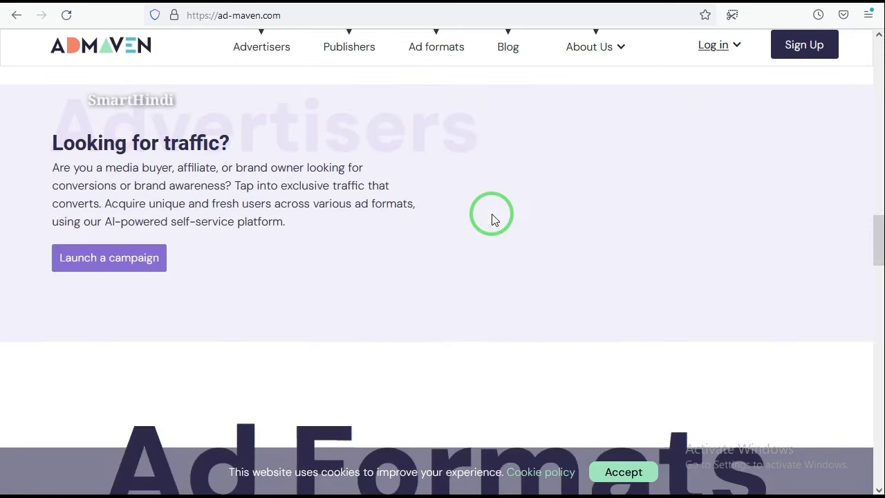
scroll(492, 220, down, 5)
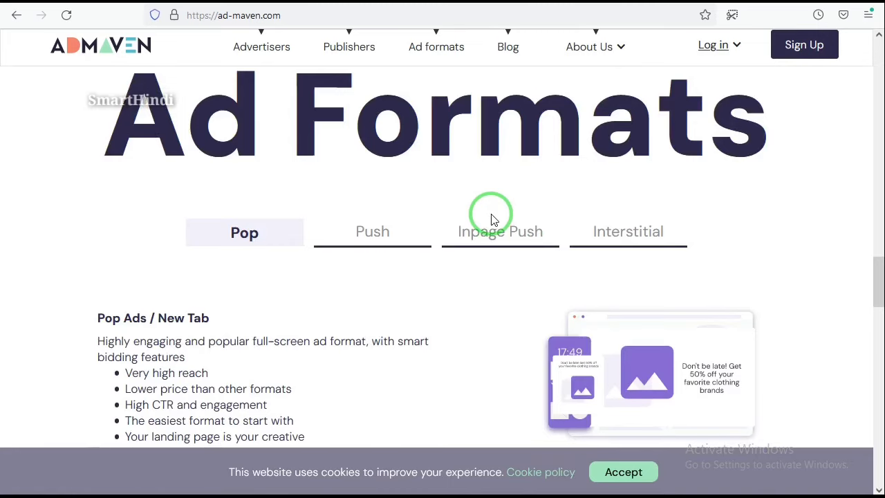
scroll(492, 219, down, 6)
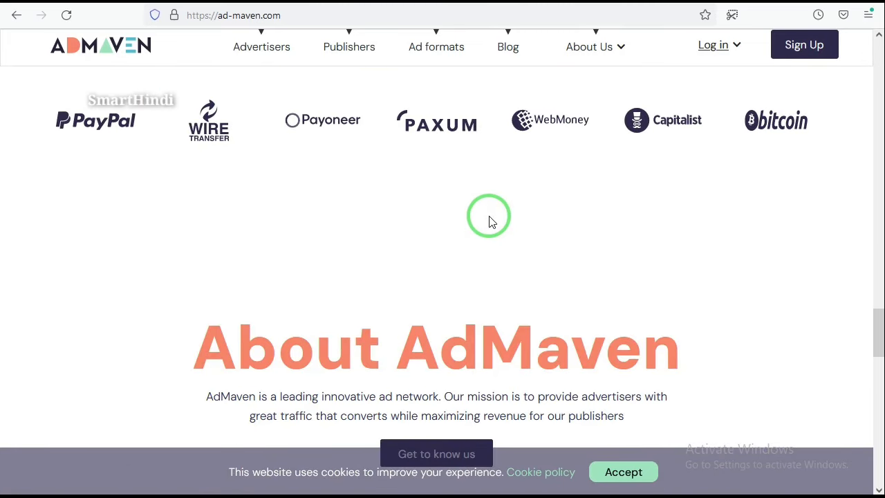
scroll(489, 217, down, 8)
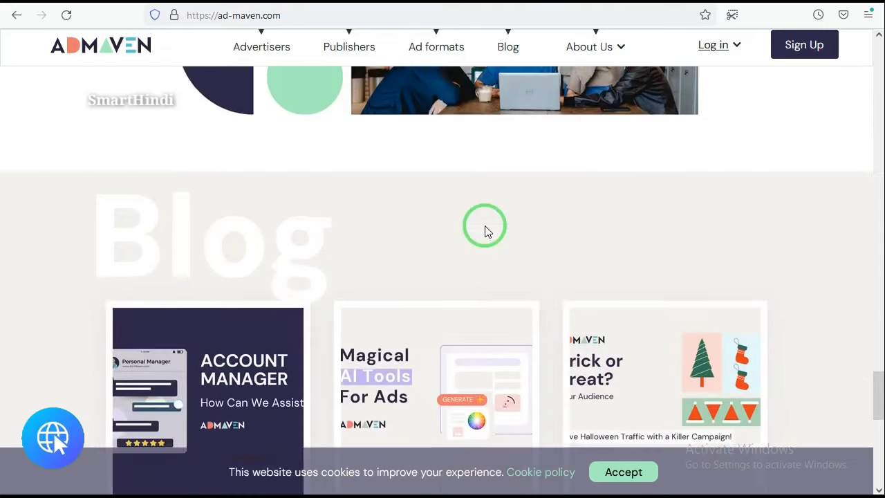
scroll(486, 230, down, 7)
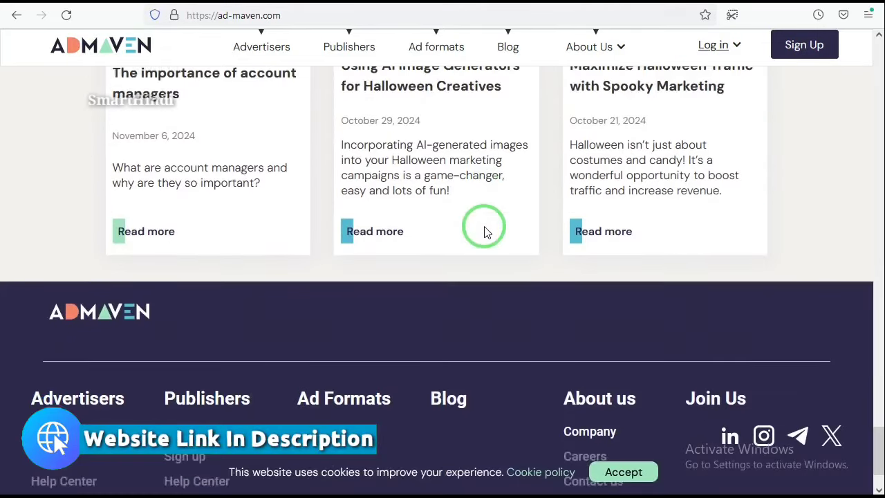
scroll(484, 228, up, 8)
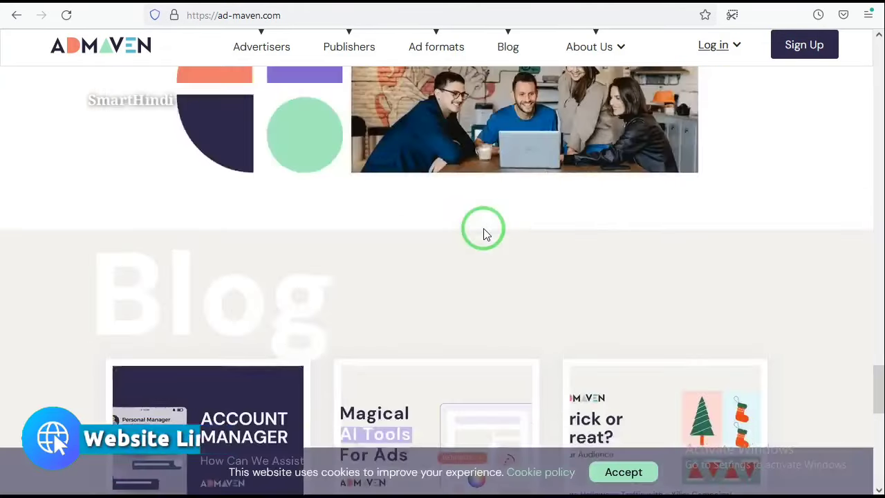
scroll(484, 234, up, 12)
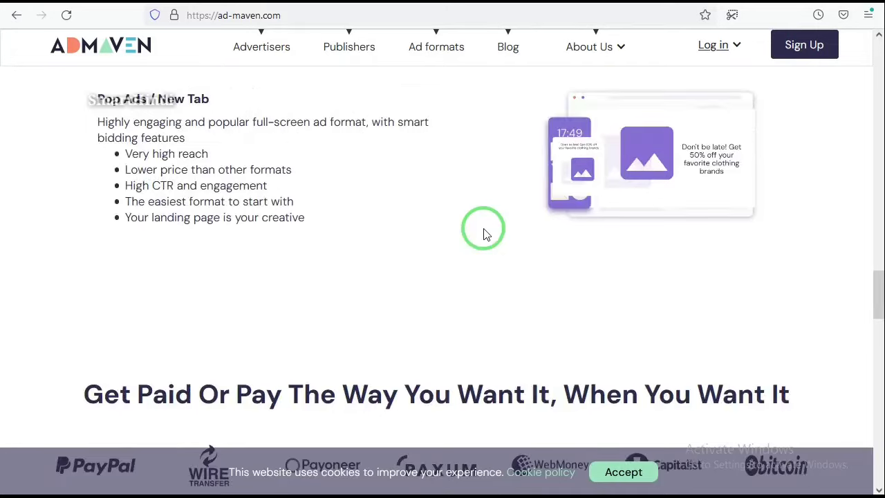
scroll(484, 234, up, 6)
scroll(484, 233, down, 5)
scroll(484, 234, up, 2)
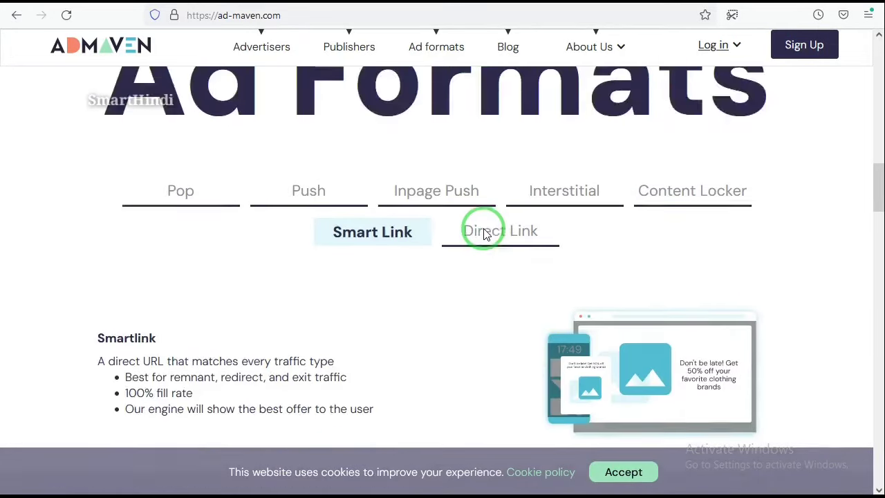
Step: Open the publisher login from the AdMaven home page
scroll(484, 234, up, 8)
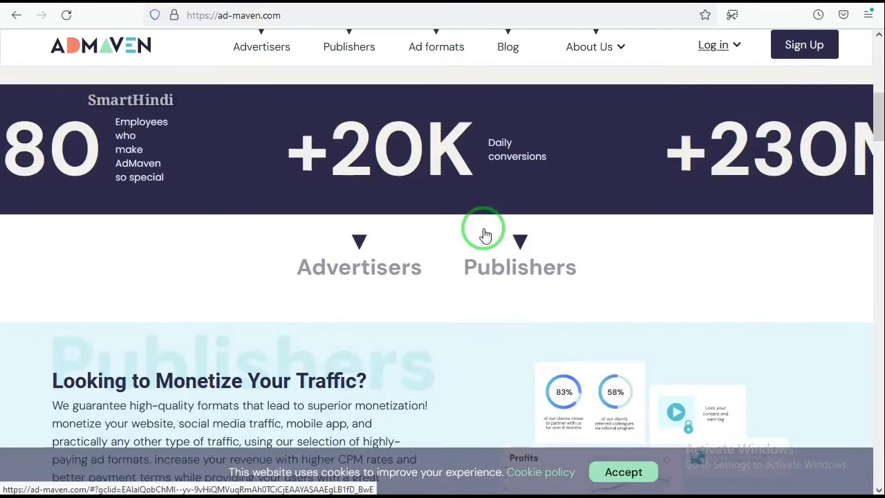
scroll(484, 233, up, 6)
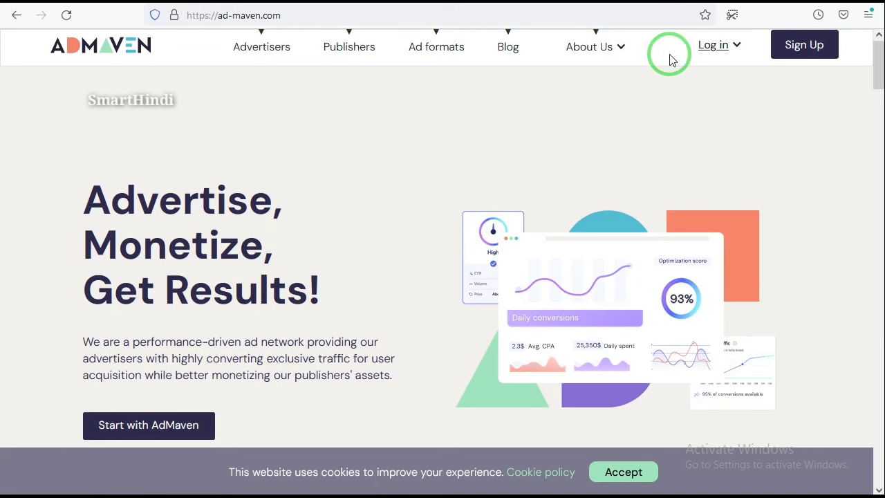
click(729, 48)
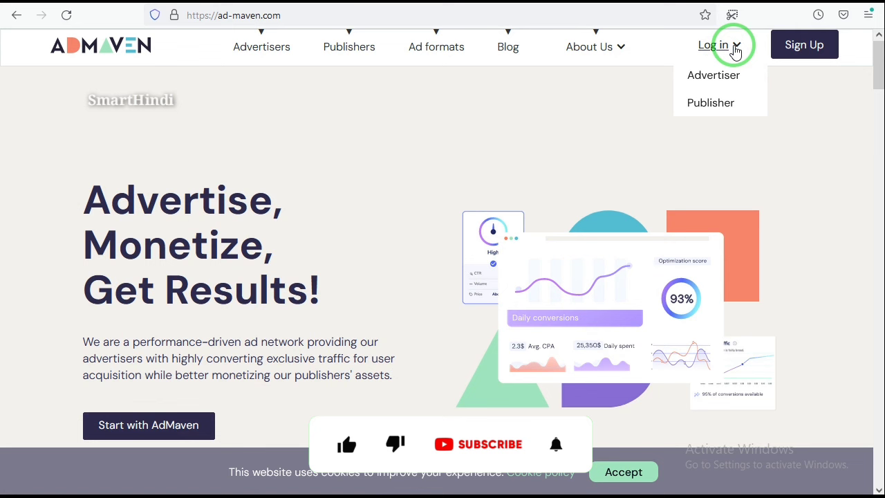
click(704, 108)
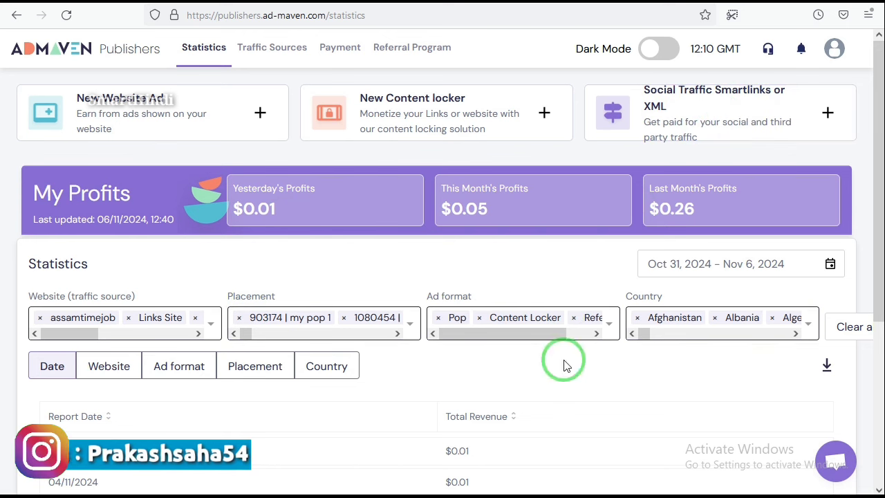
Step: Start a new Social Traffic ad and choose SmartLink as its type
click(710, 122)
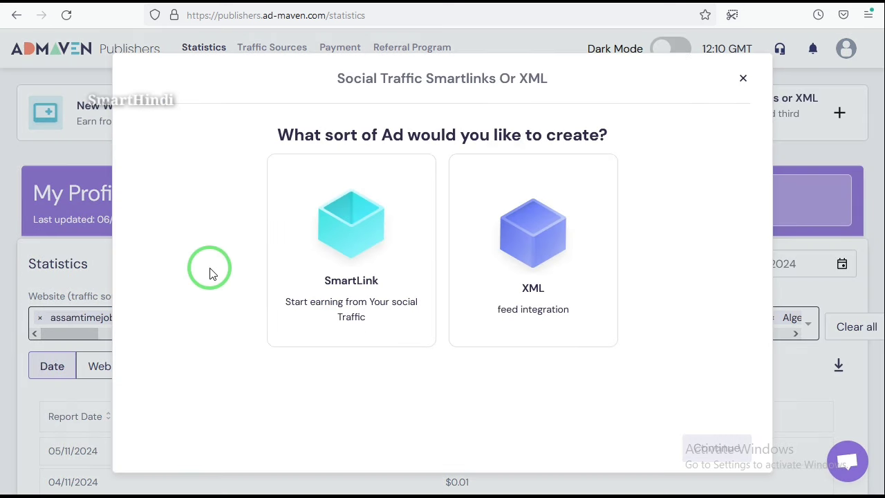
click(369, 267)
click(705, 448)
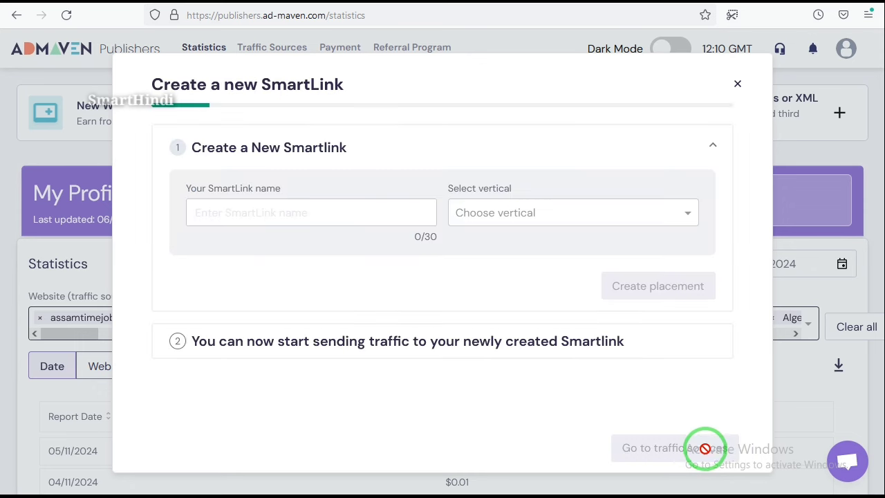
Step: Create the SmartLink placement named "click 1" with the Web Downloads Smartlink vertical and copy its URL
click(235, 220)
text(click 1)
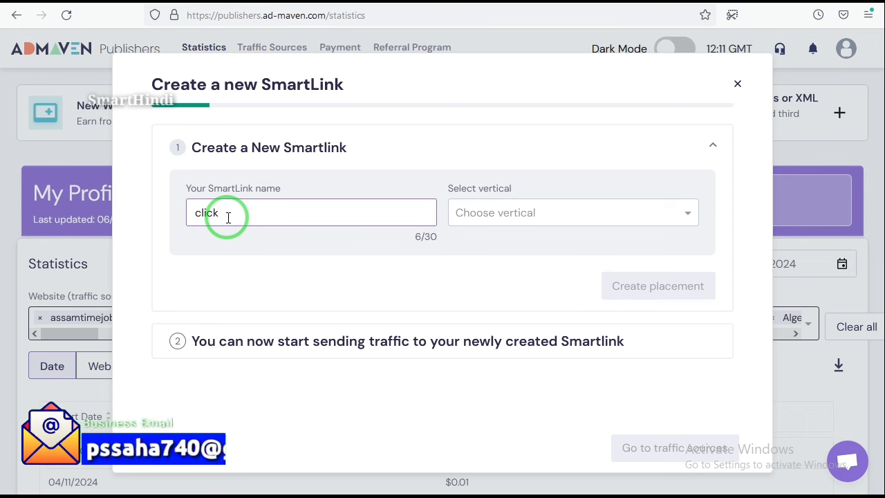
click(534, 212)
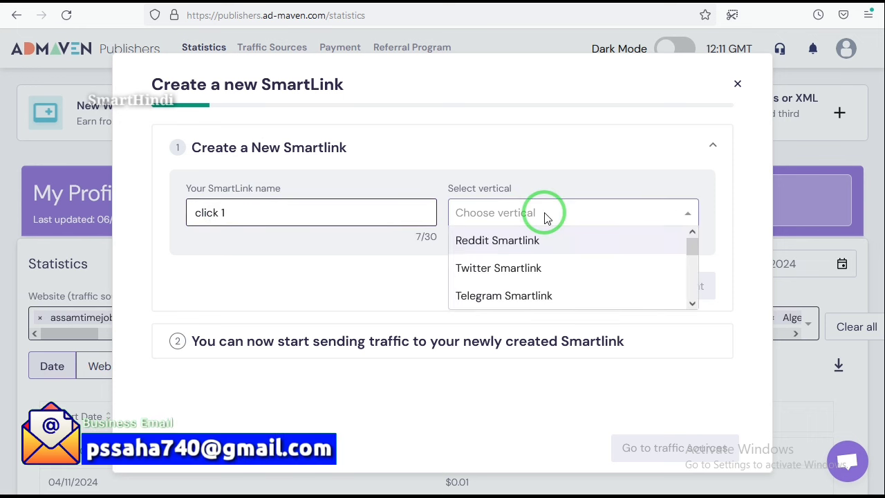
drag(692, 242, 697, 271)
click(555, 259)
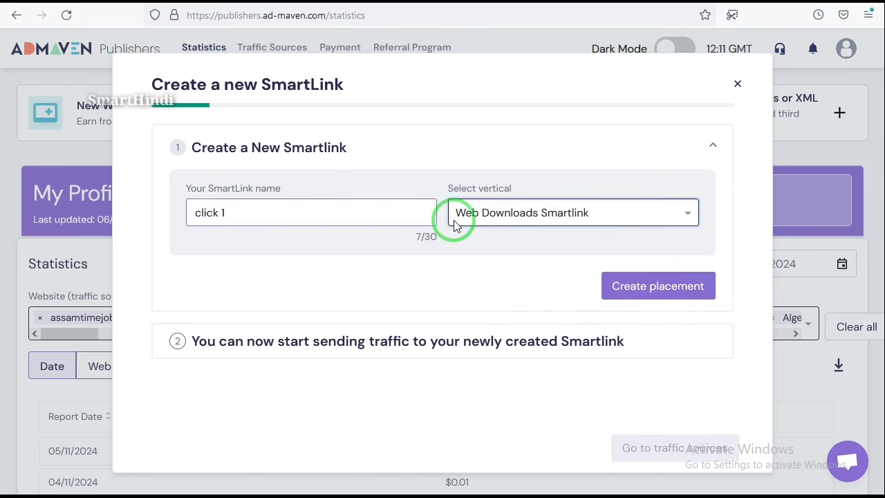
click(622, 290)
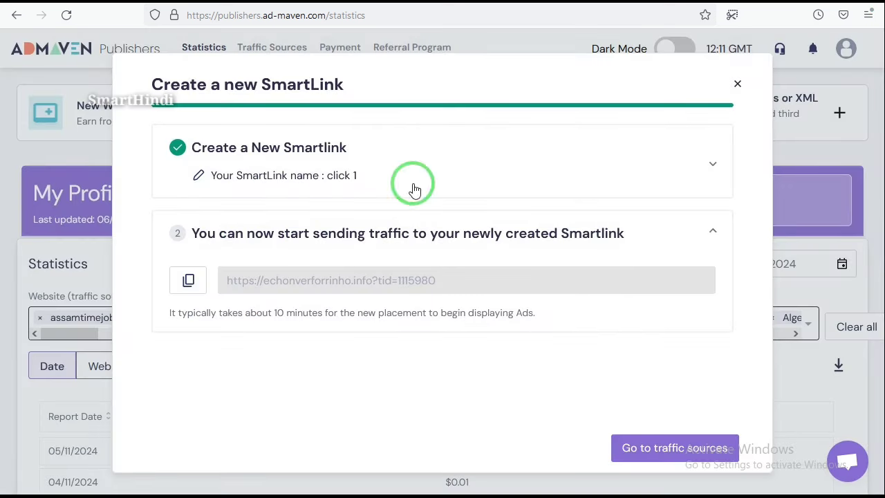
click(188, 280)
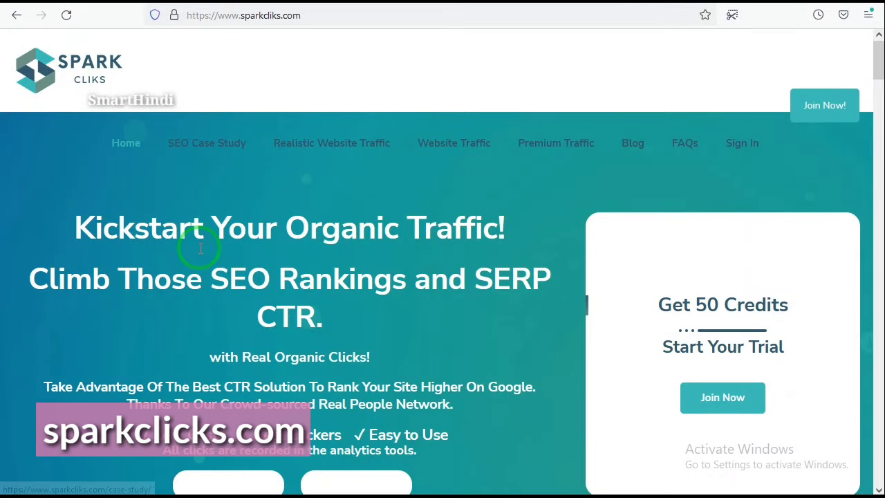
Step: On the SparkCliks home page, read the organic traffic headline and the 50-credit trial offer
drag(71, 223, 396, 330)
click(394, 328)
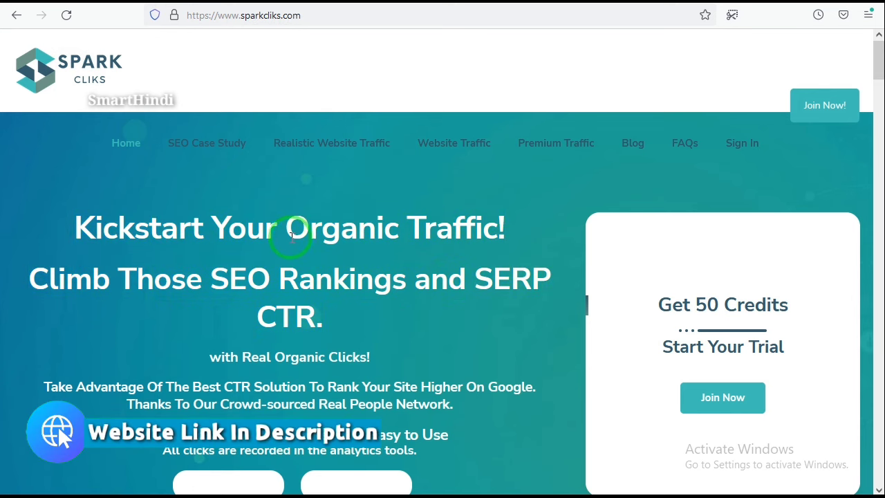
scroll(506, 213, down, 2)
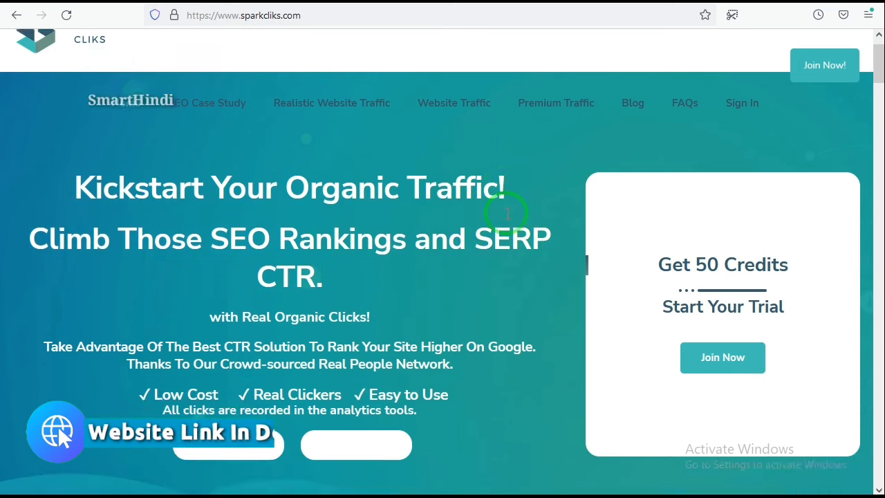
drag(656, 166, 790, 209)
click(766, 203)
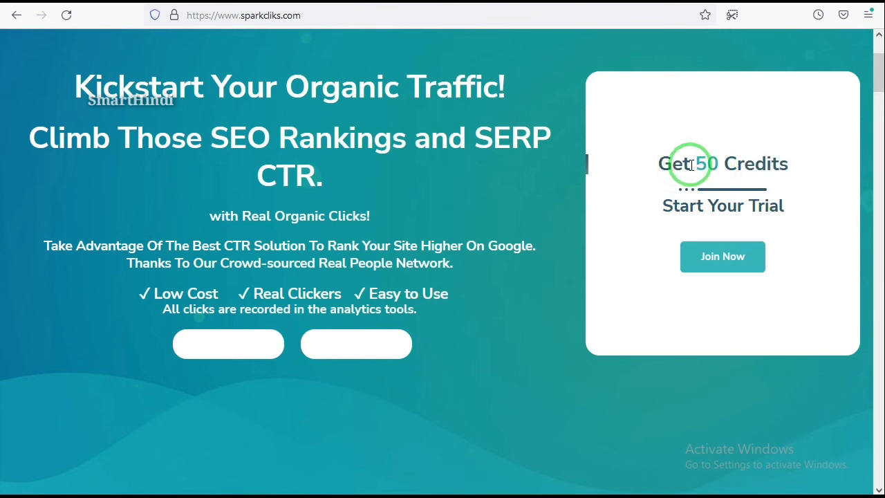
drag(690, 165, 798, 170)
click(508, 218)
Step: Review how SparkCliks works, its SERP traffic features and the credits and click rates of the monthly packs
scroll(507, 244, down, 6)
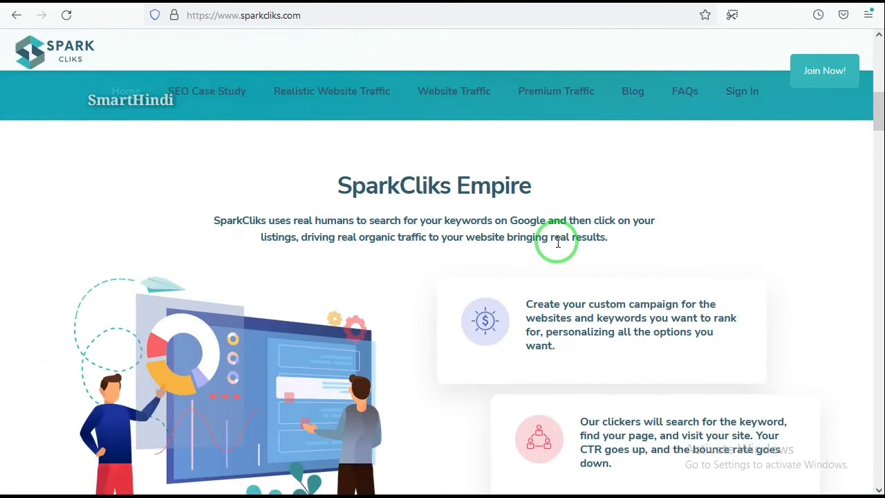
scroll(553, 247, down, 2)
scroll(609, 271, down, 1)
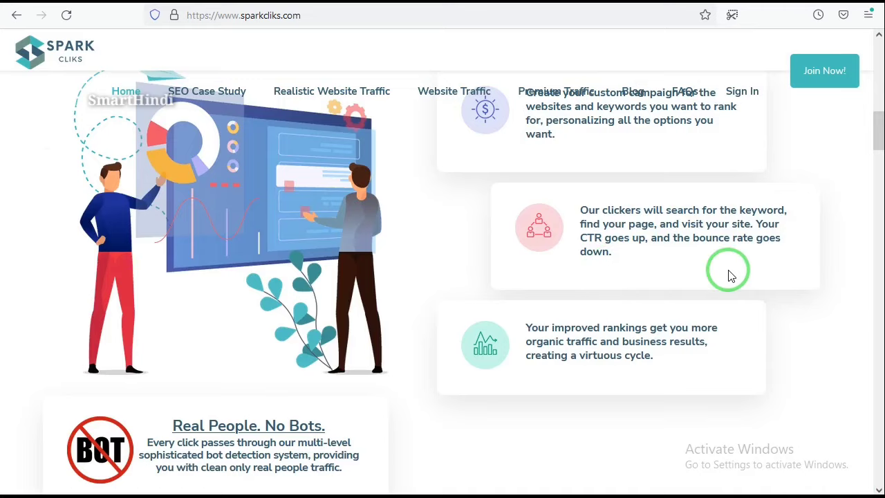
scroll(731, 275, down, 7)
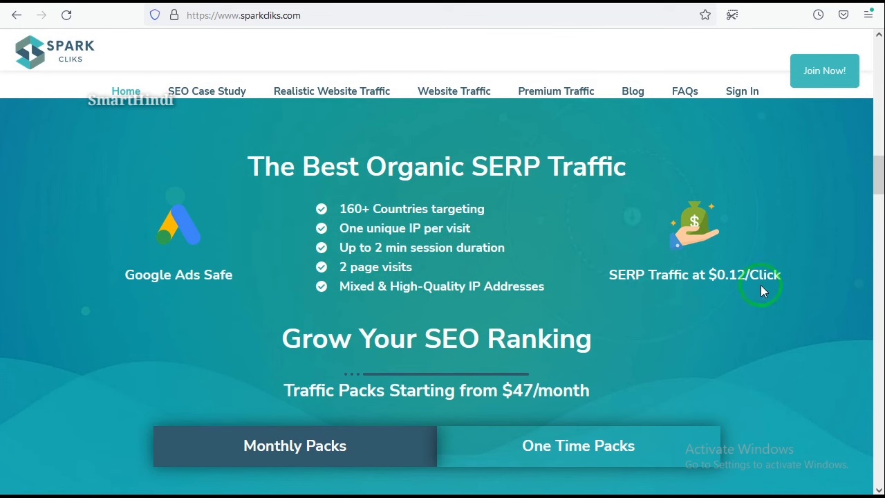
scroll(495, 257, down, 4)
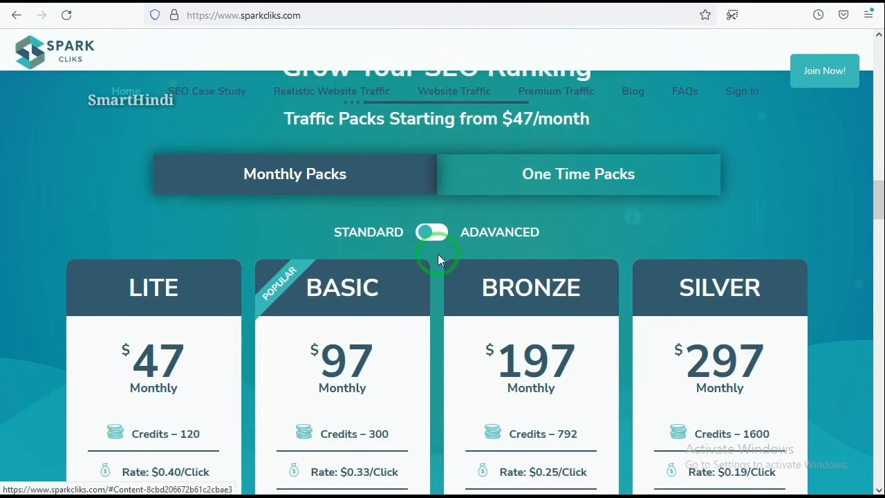
scroll(238, 279, down, 1)
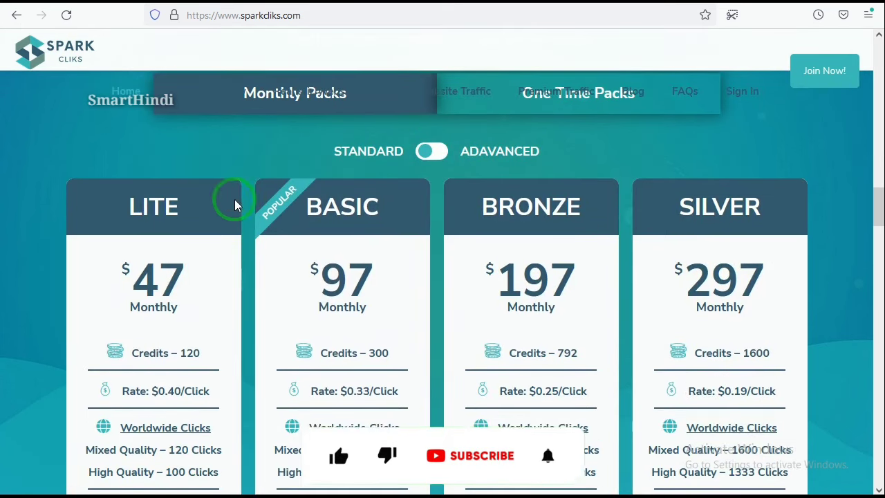
scroll(496, 233, down, 2)
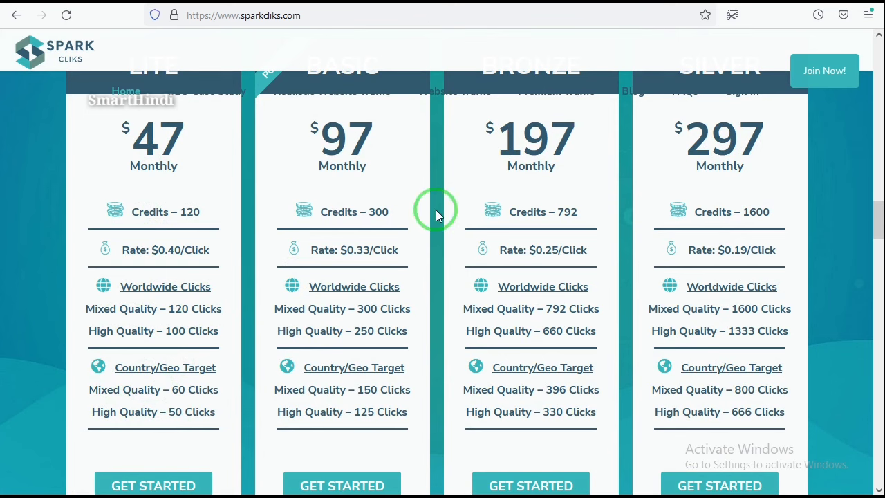
Step: Open the SparkCliks sign-up page and submit the human verification check
scroll(548, 221, up, 20)
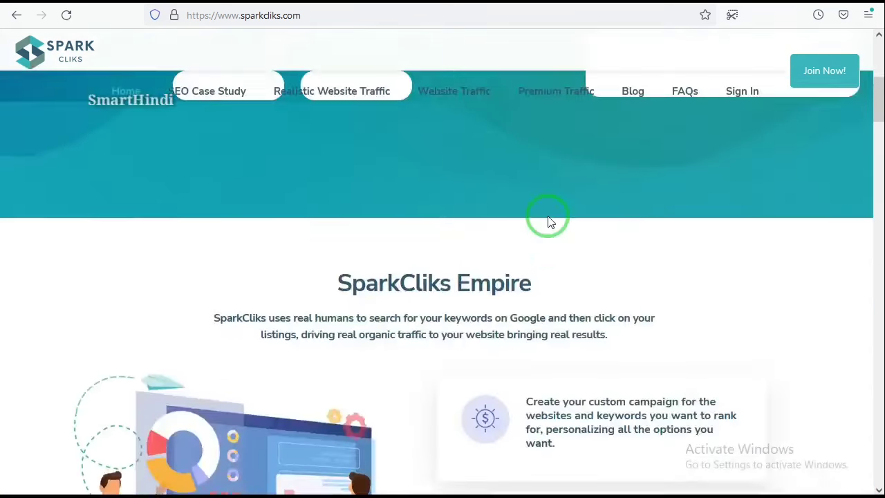
scroll(720, 252, down, 1)
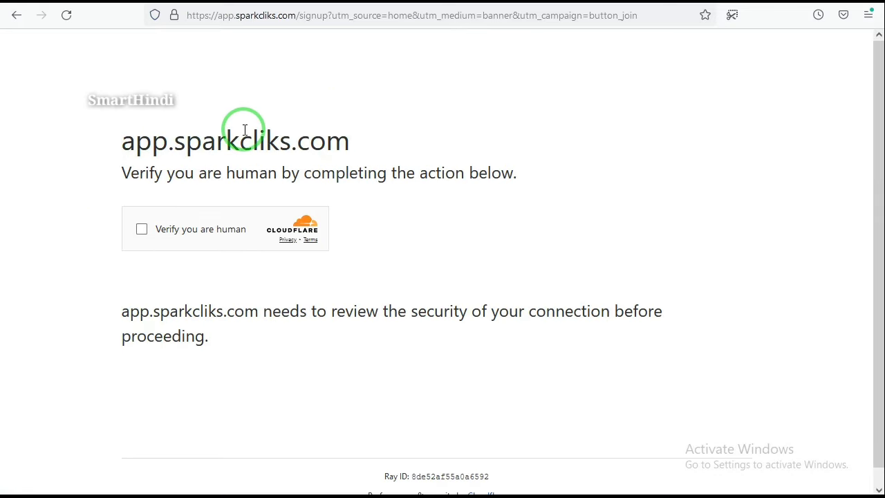
click(141, 229)
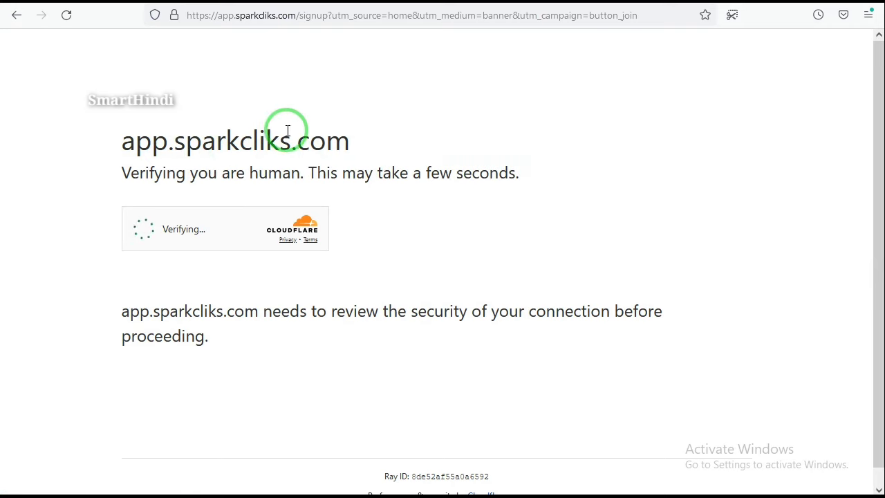
Step: Complete the sign-up form with the account details and password, agree to the terms, and register the account
scroll(618, 164, down, 2)
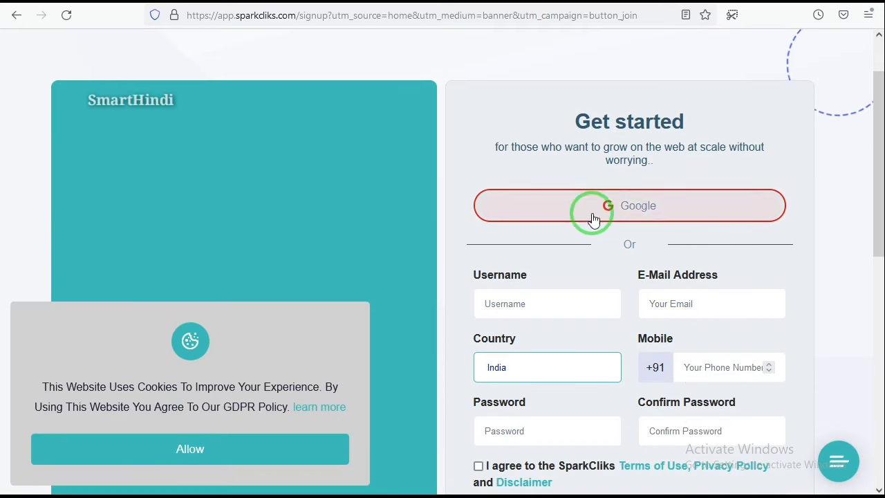
scroll(609, 173, down, 2)
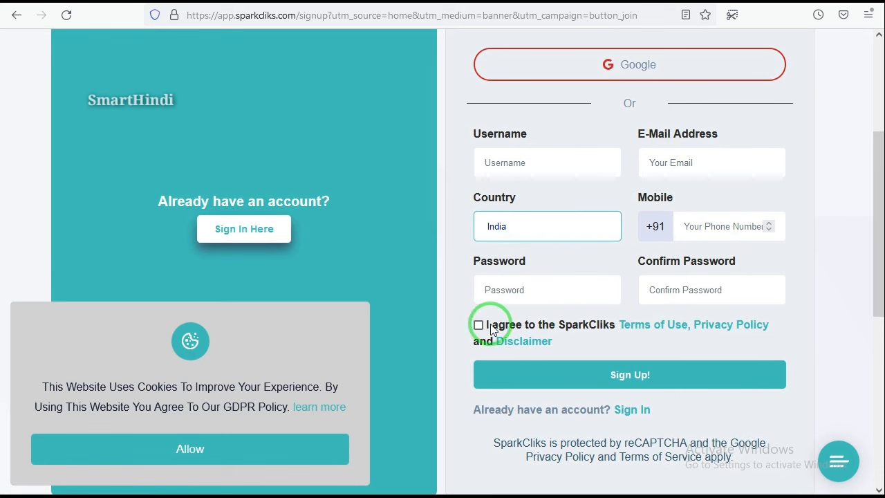
click(496, 346)
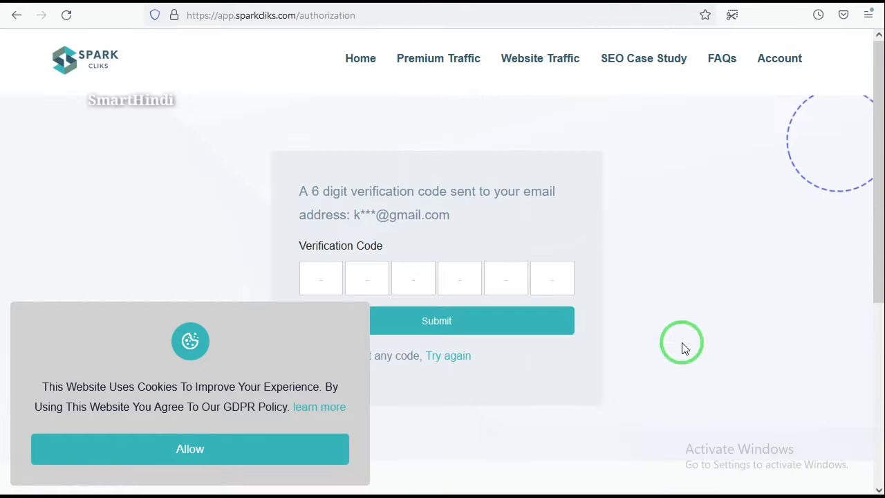
Step: Submit the emailed verification code and complete the profile form with the name and address details
scroll(543, 268, down, 2)
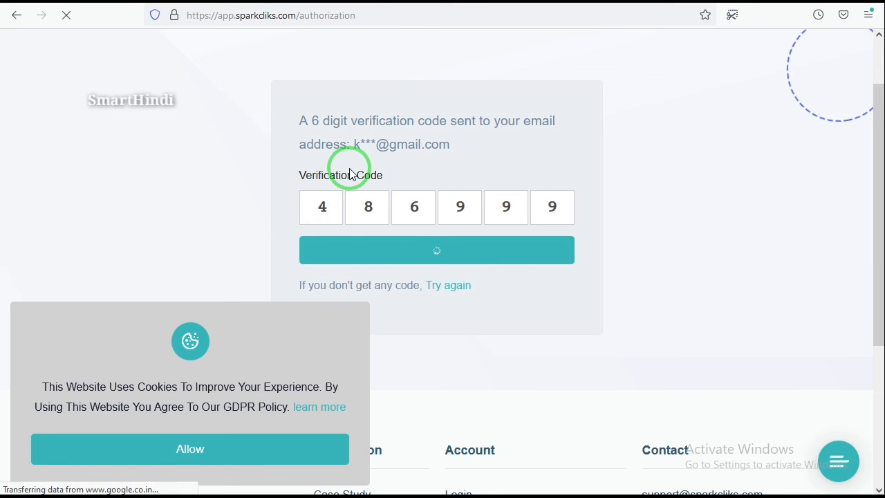
scroll(415, 222, down, 2)
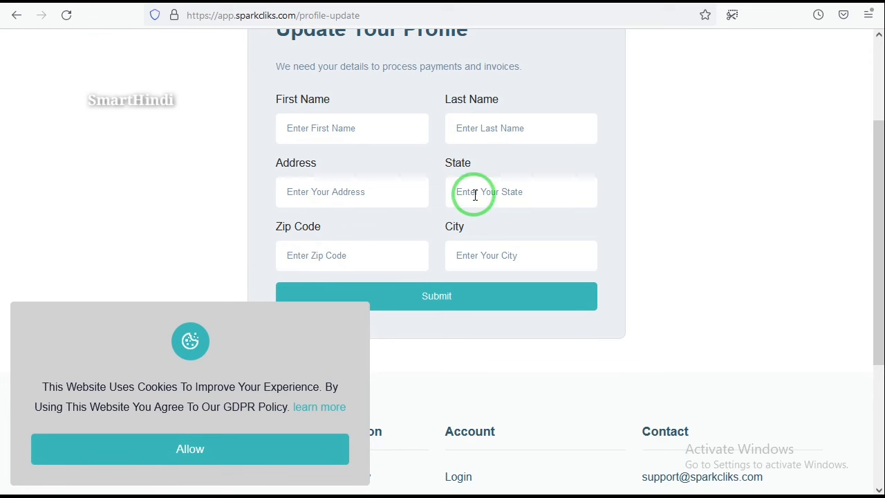
click(447, 311)
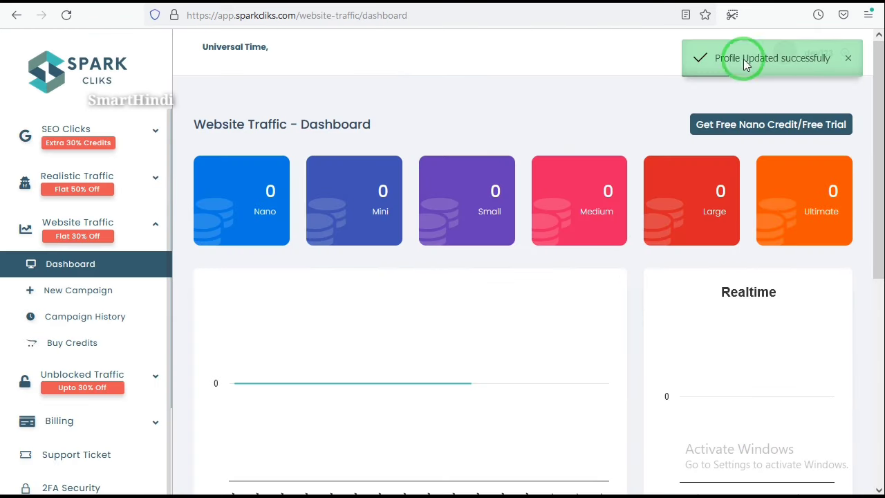
Step: Look over the Website Traffic dashboard and open its free Nano credit offer
scroll(757, 290, down, 3)
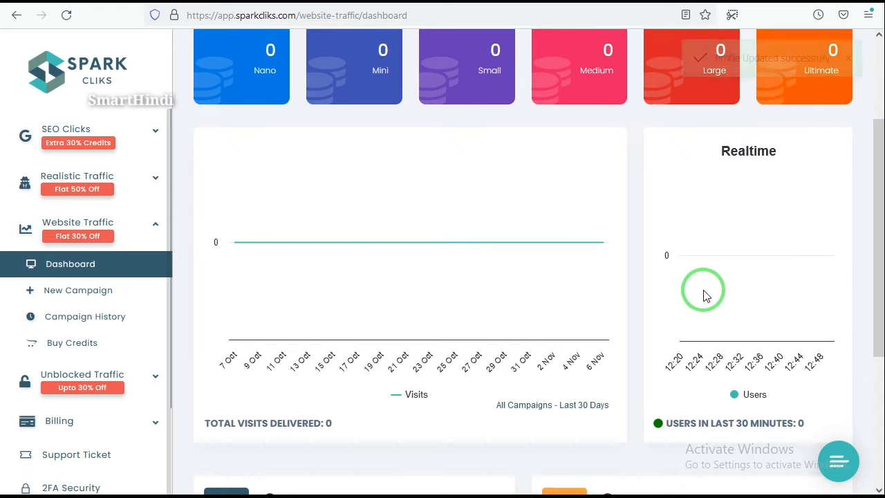
scroll(705, 292, up, 3)
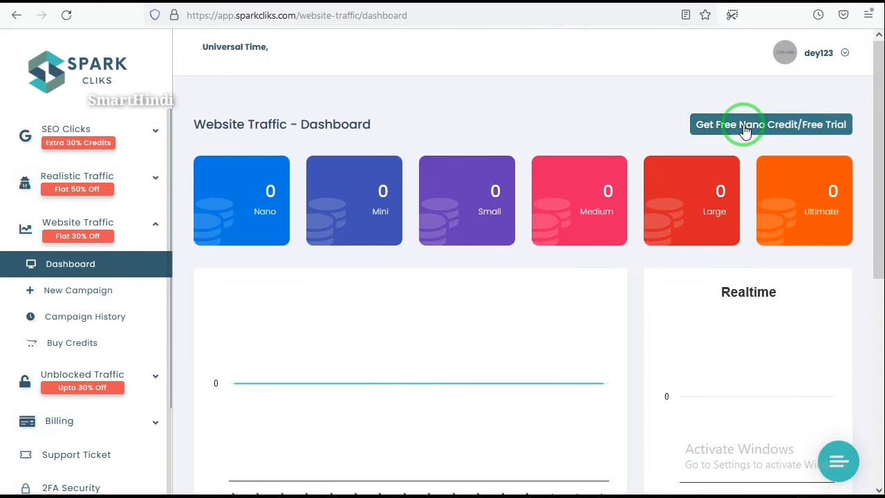
click(789, 128)
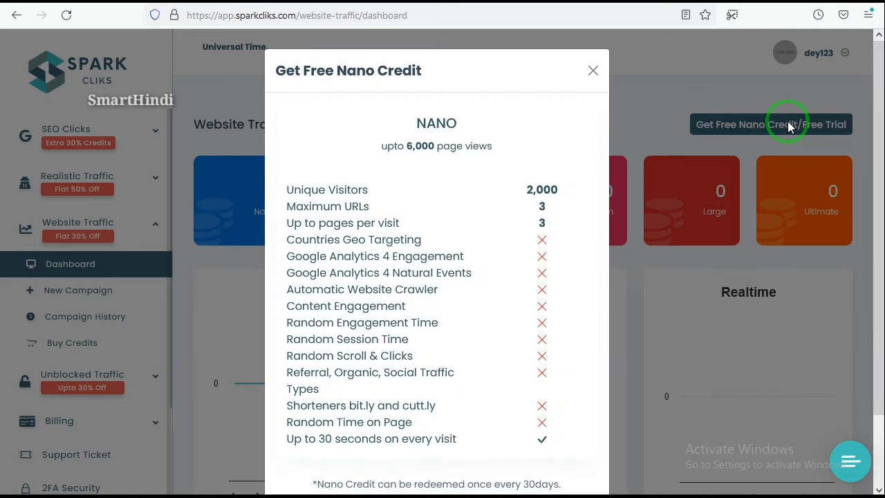
Step: Review the Nano pack's page views, unique visitors and visit duration, and claim the free credit
drag(407, 128, 466, 123)
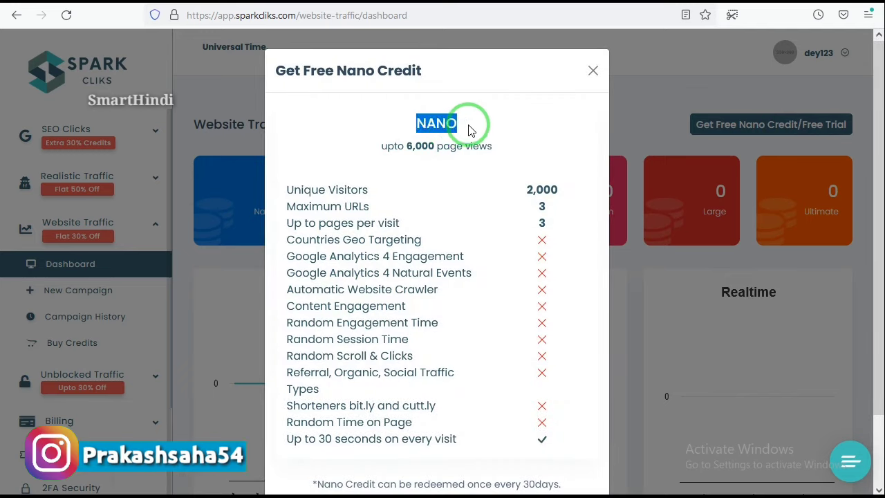
drag(381, 148, 500, 145)
click(419, 142)
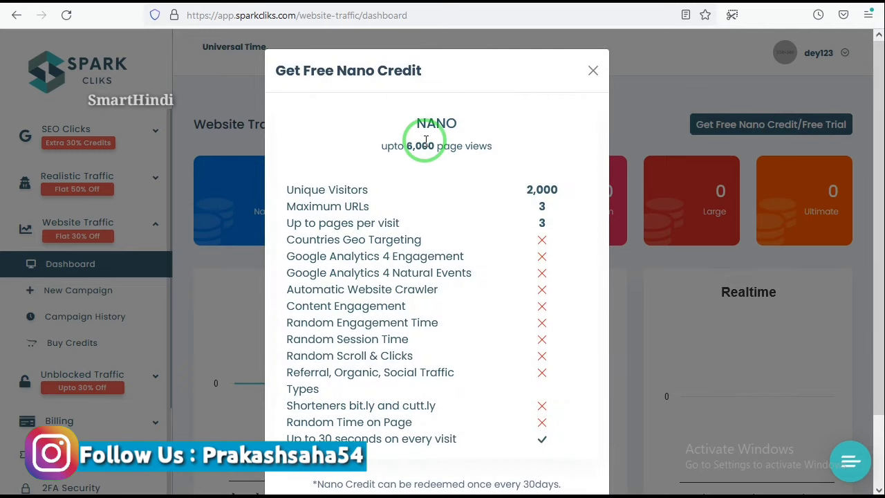
scroll(425, 142, down, 2)
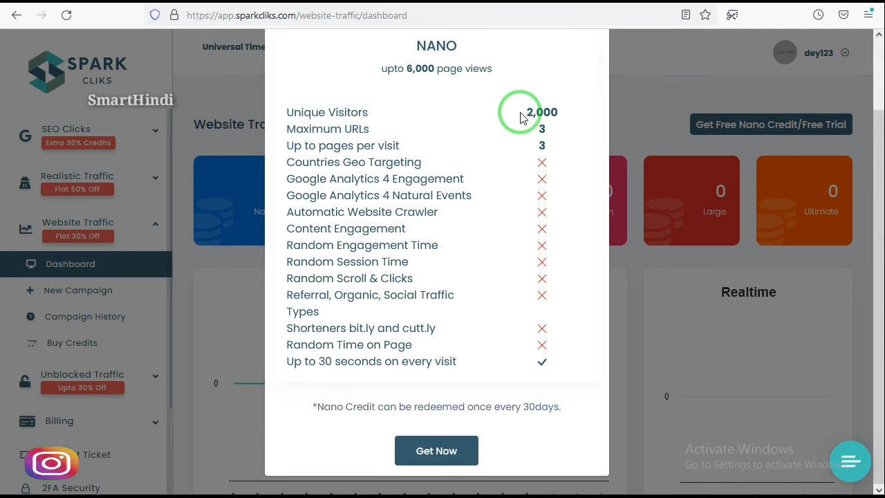
drag(520, 116, 568, 115)
click(411, 134)
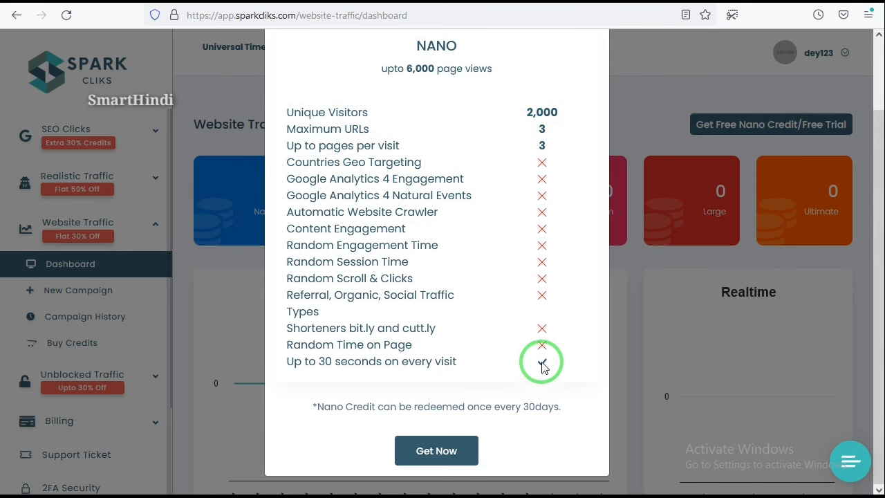
drag(291, 361, 480, 361)
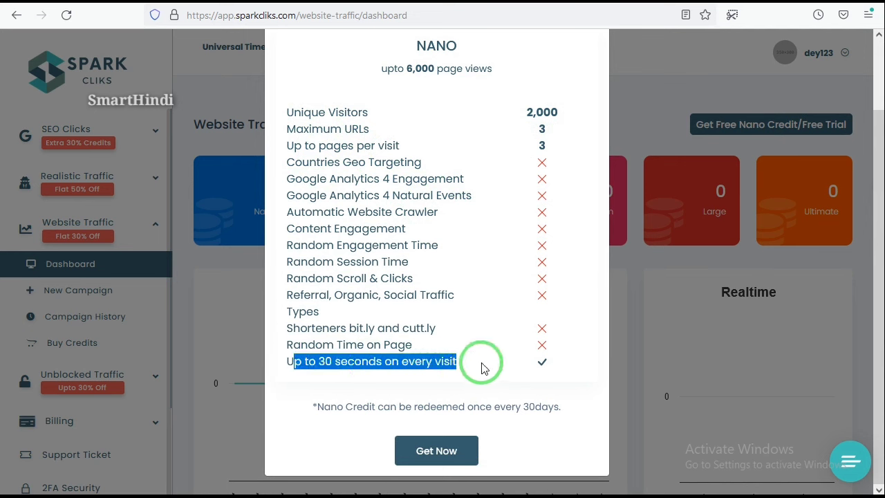
click(491, 361)
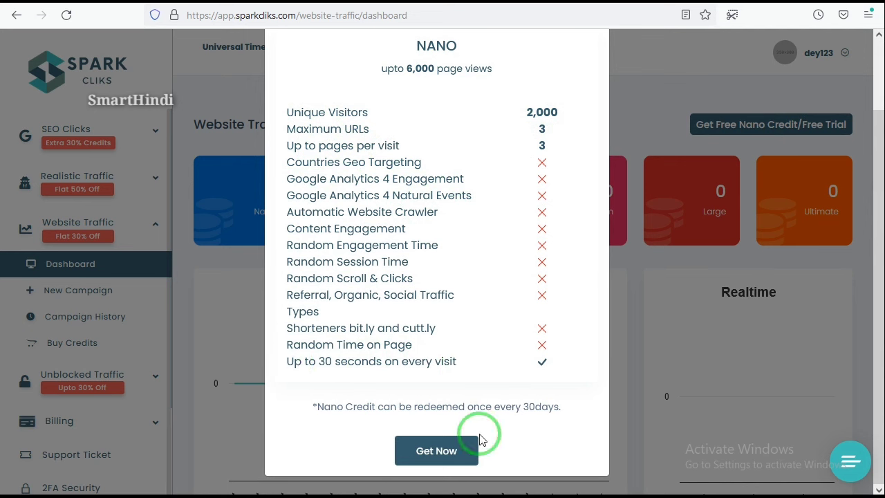
click(438, 452)
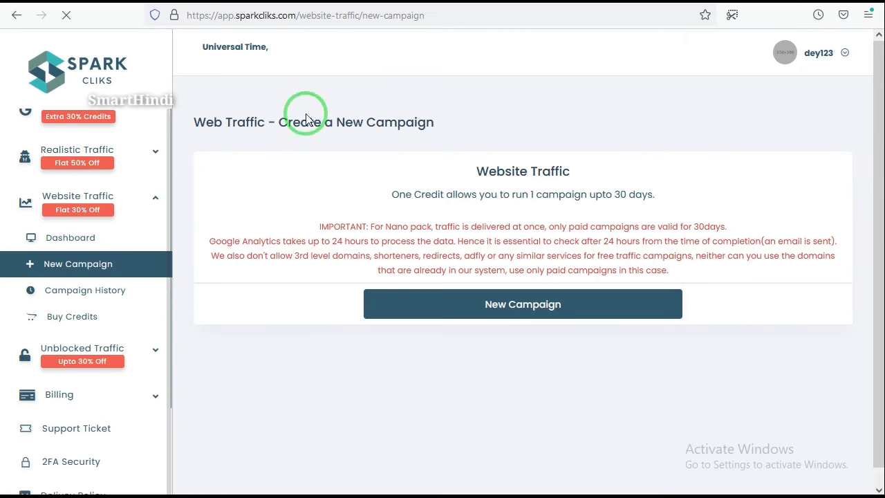
Step: Start a new Website Traffic campaign with the Nano package and name it "click demo"
drag(195, 122, 450, 128)
click(450, 128)
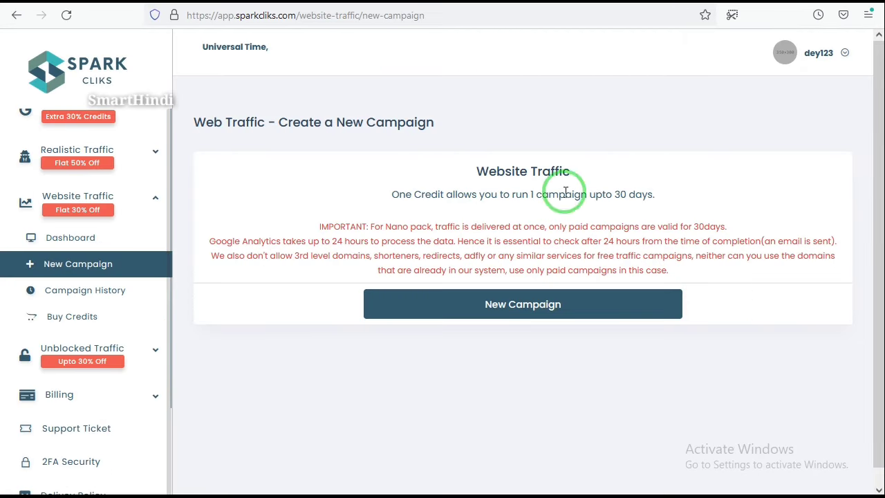
drag(501, 195, 658, 184)
click(621, 256)
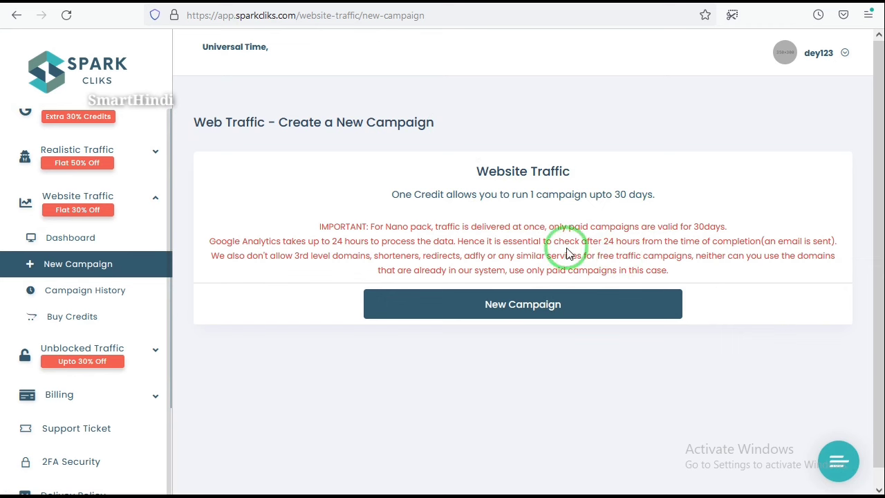
click(530, 307)
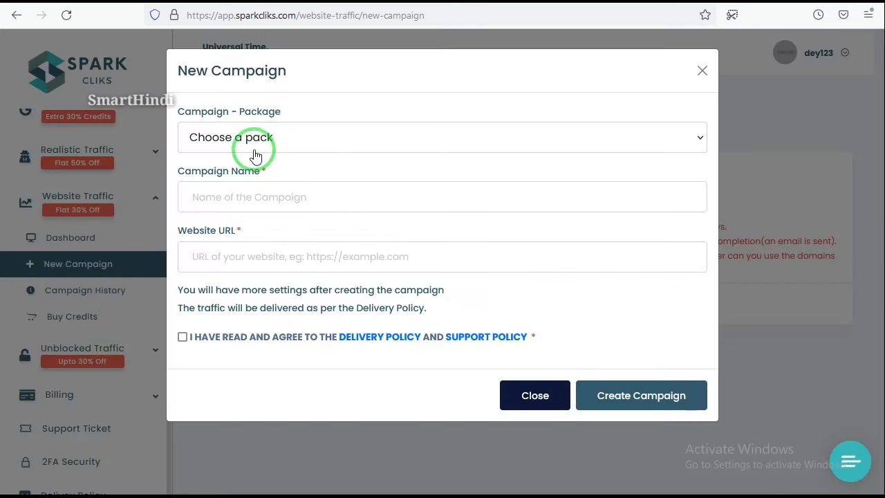
click(276, 138)
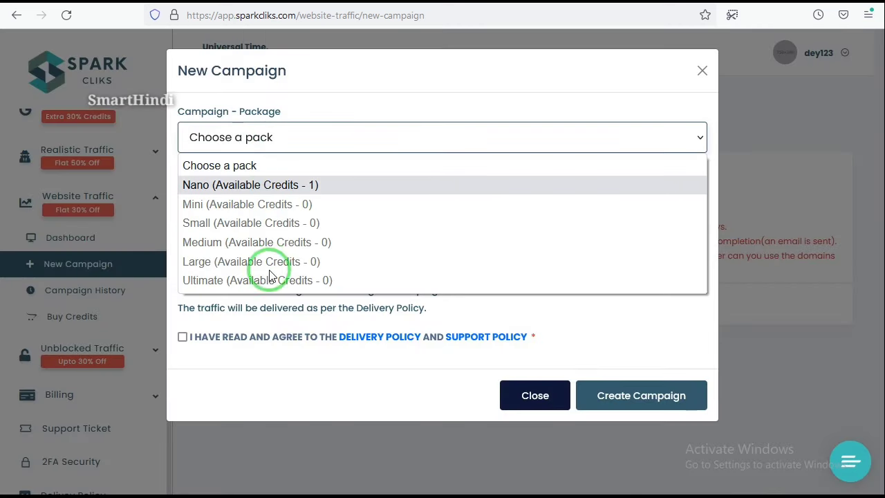
click(280, 188)
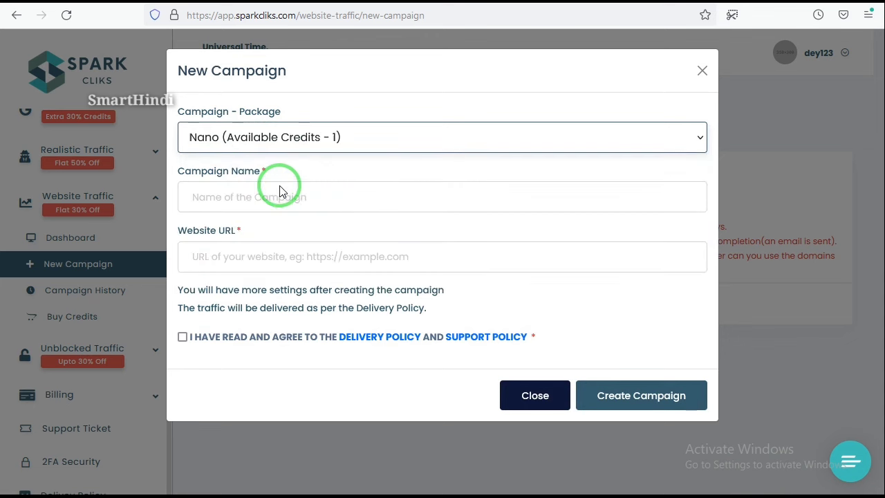
click(313, 198)
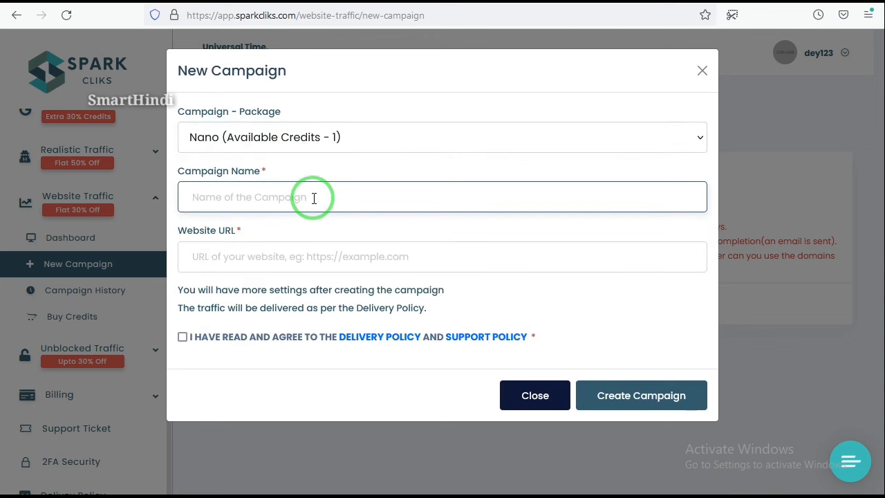
text(click demo)
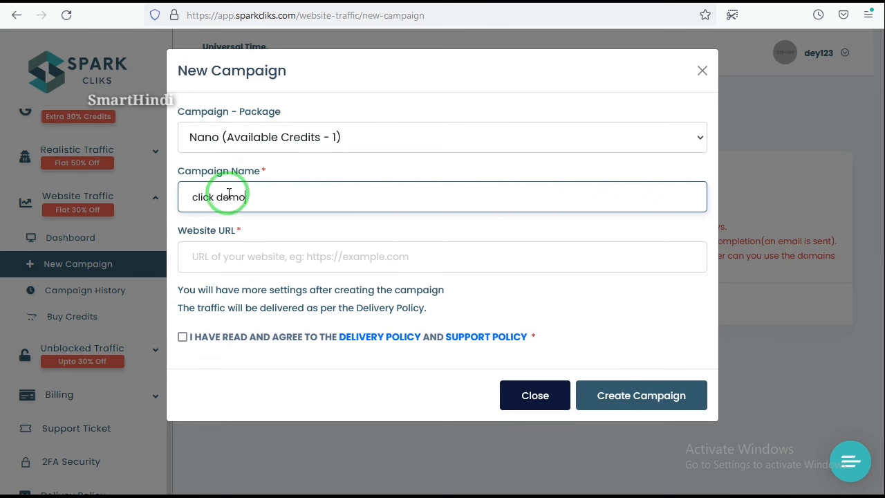
click(309, 261)
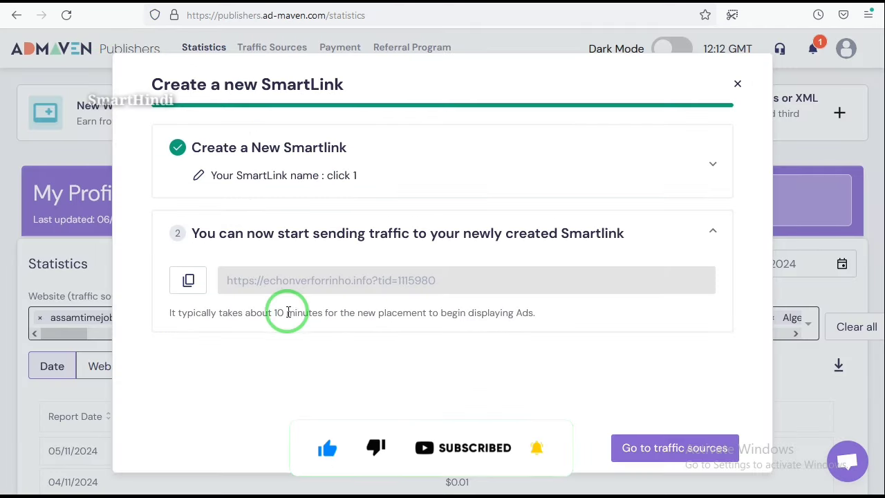
click(188, 281)
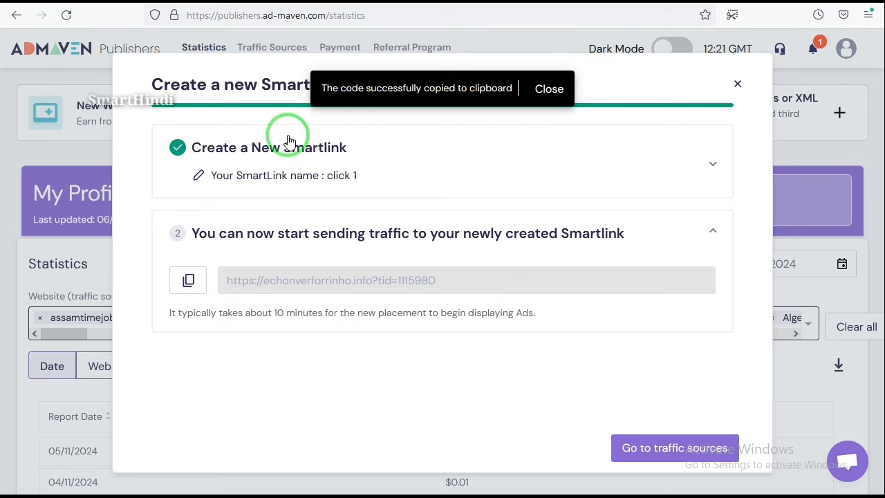
click(292, 322)
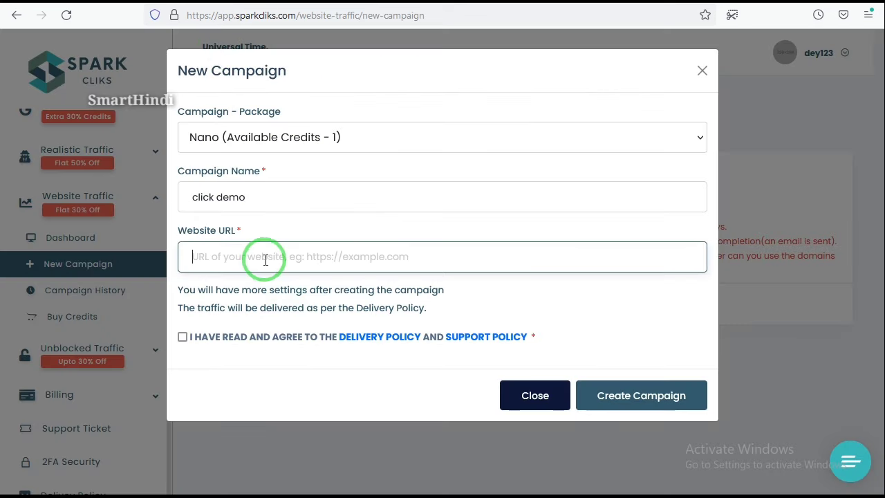
text(https://echonverforrinho.info?id=114585)
Step: Agree to the delivery and support policies and create the campaign
click(195, 358)
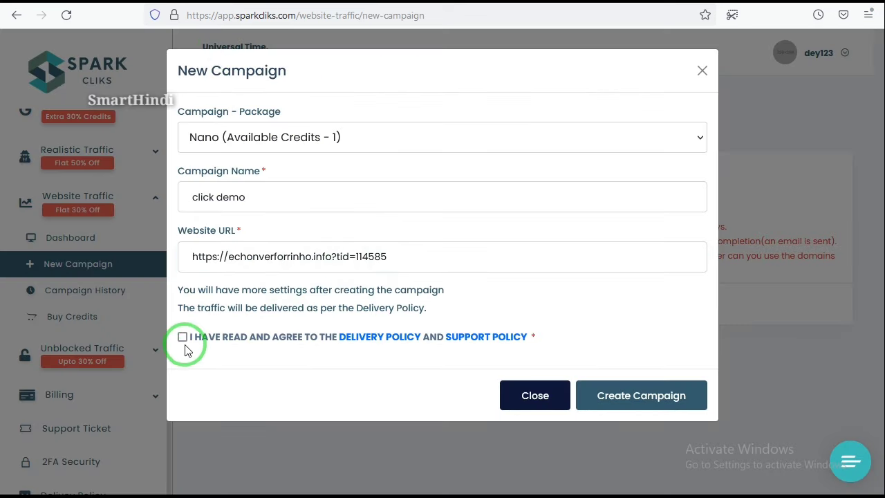
click(183, 337)
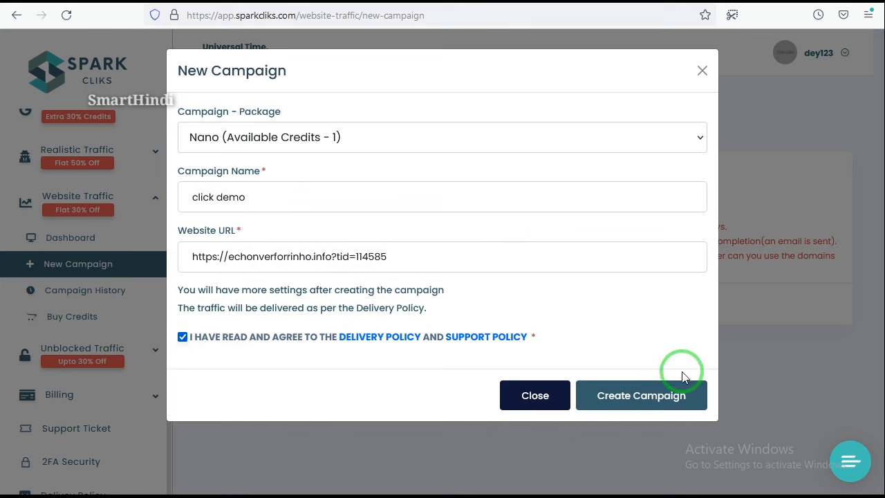
click(653, 397)
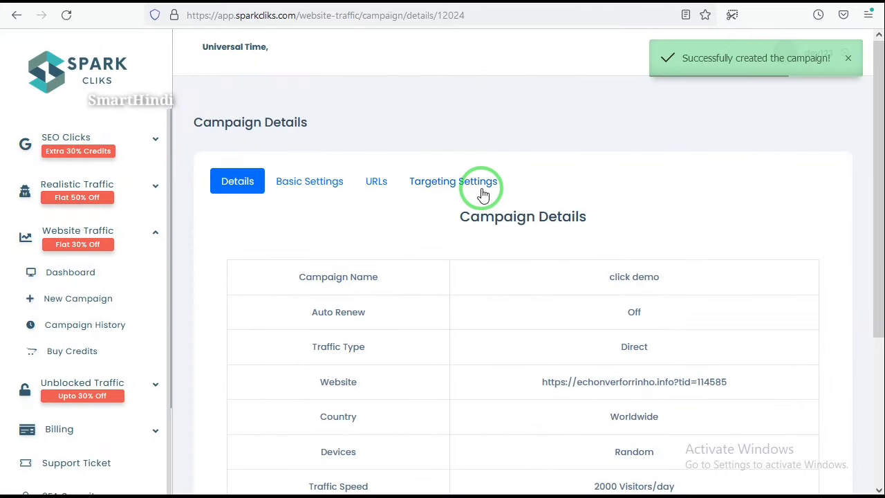
Step: Examine the campaign's details and its basic settings, including the traffic speed and the available visit time options
scroll(480, 195, down, 2)
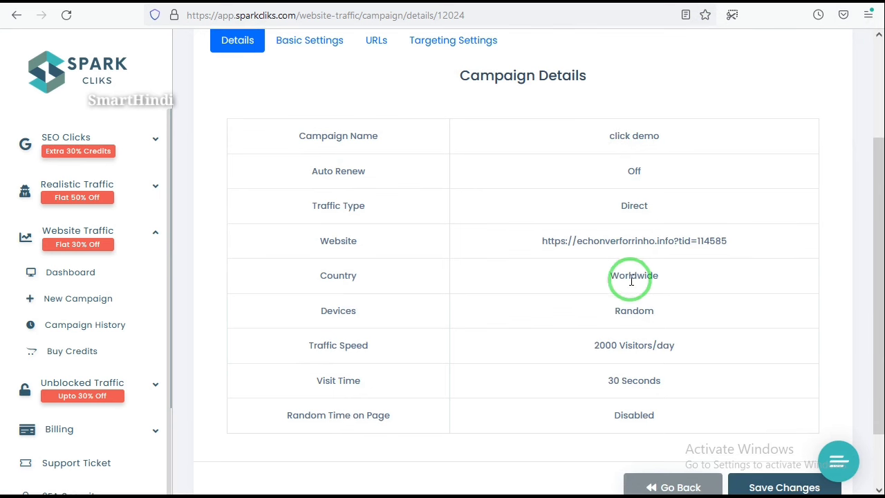
scroll(622, 301, down, 1)
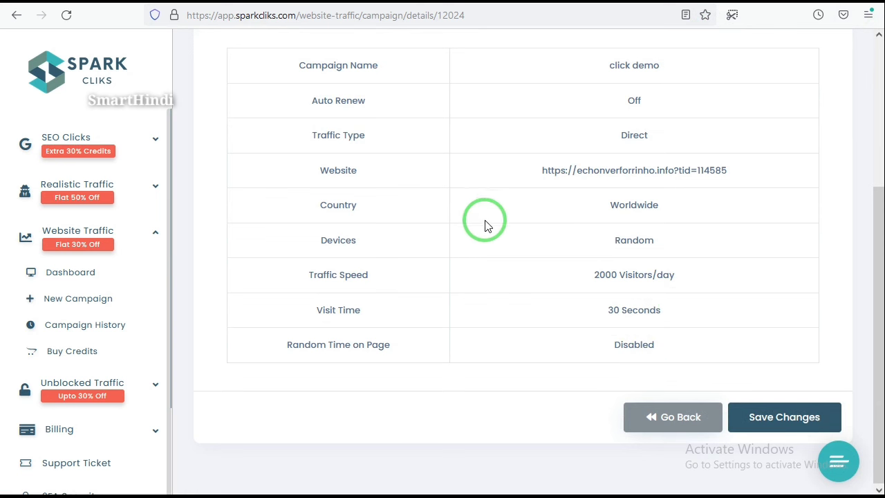
scroll(484, 223, up, 3)
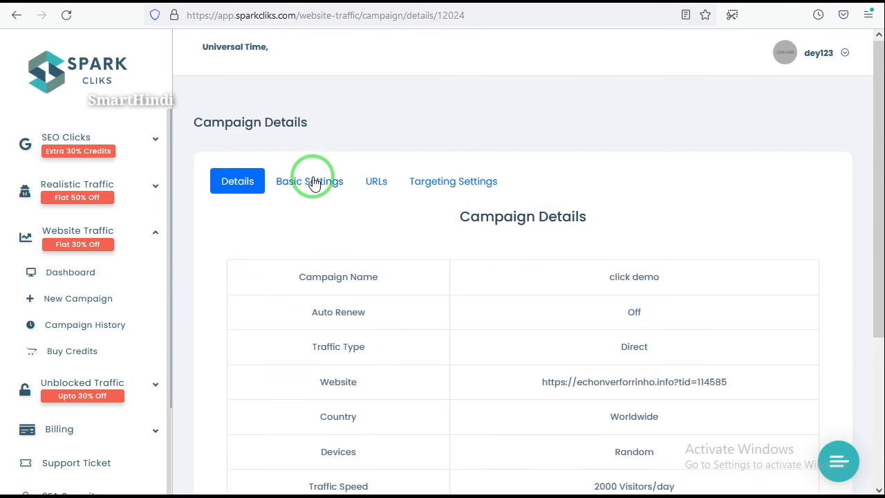
click(309, 181)
scroll(583, 161, down, 3)
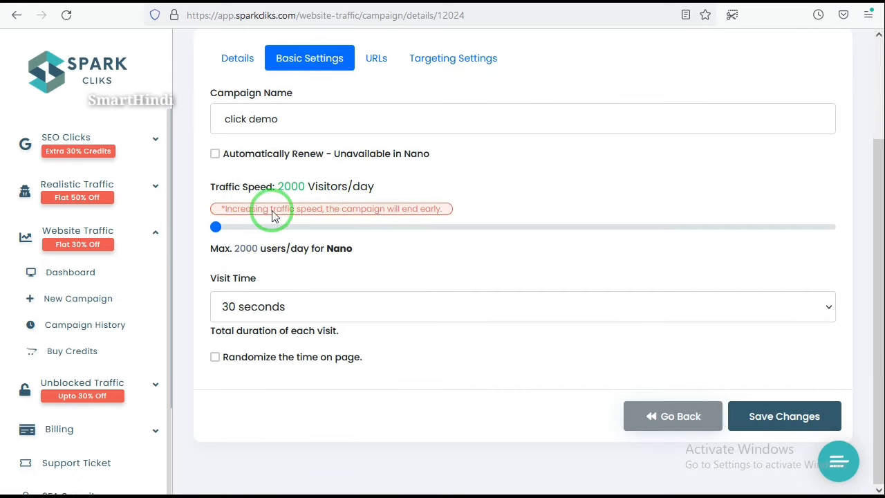
click(312, 311)
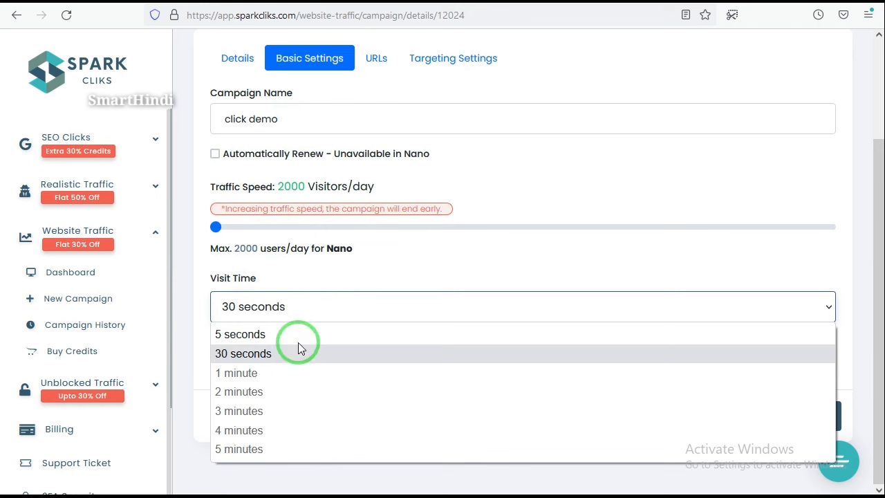
click(368, 261)
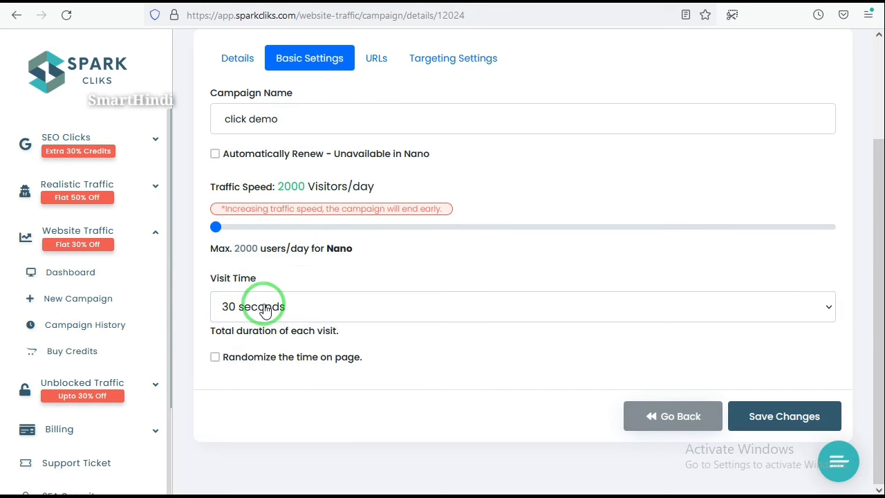
Step: Look over the campaign's URLs, and set the traffic type to Direct in its targeting settings
scroll(358, 140, up, 2)
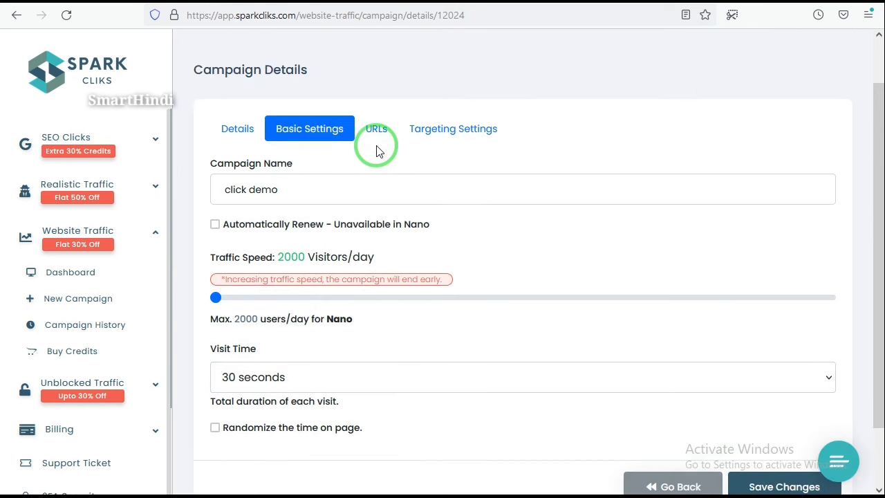
click(379, 133)
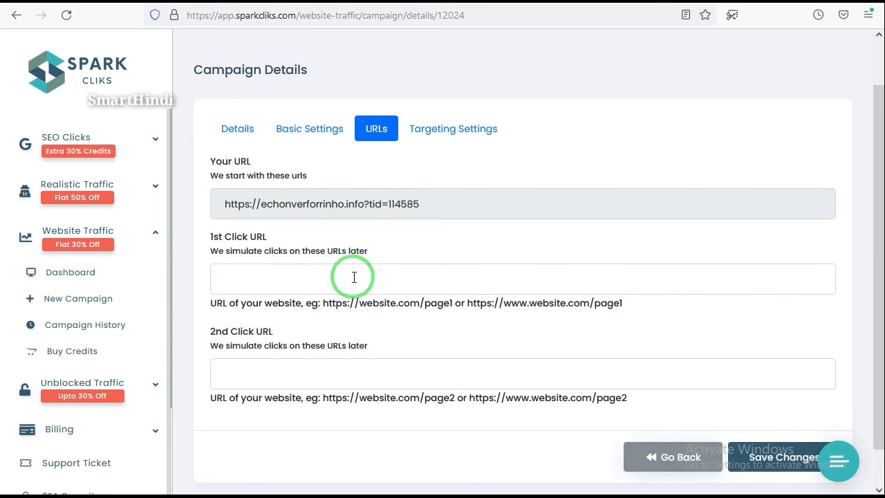
click(446, 138)
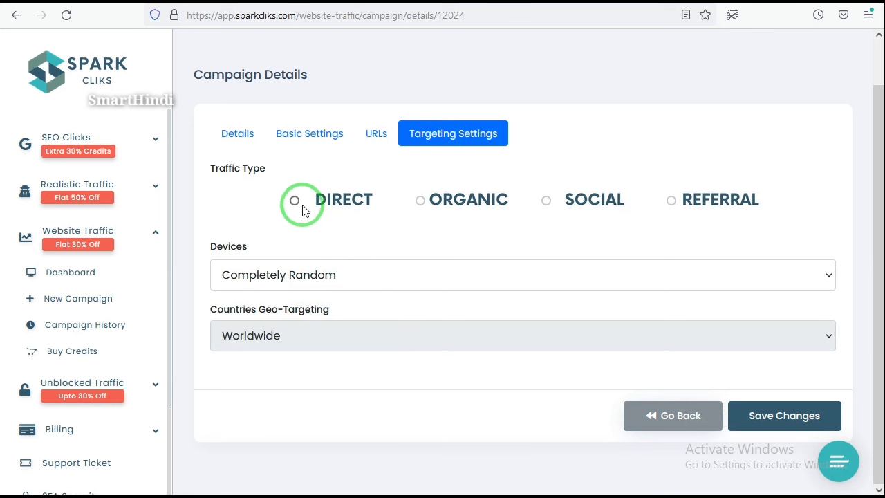
drag(207, 174, 270, 174)
click(271, 173)
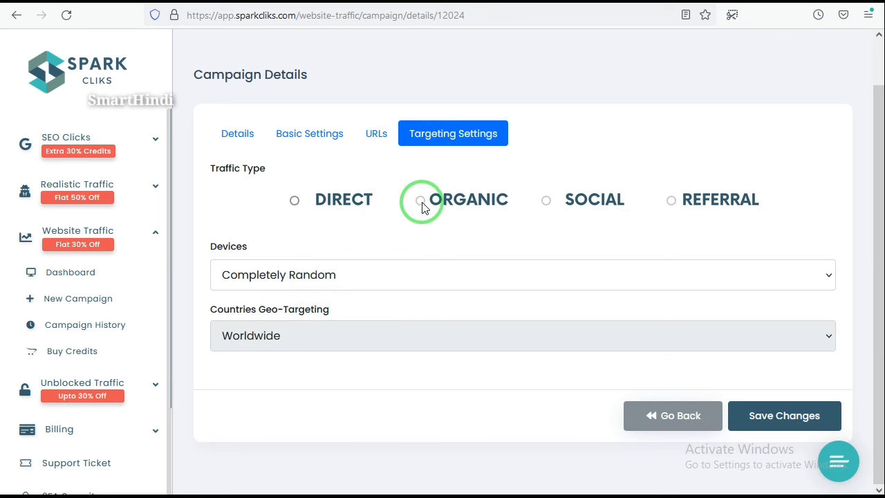
click(294, 201)
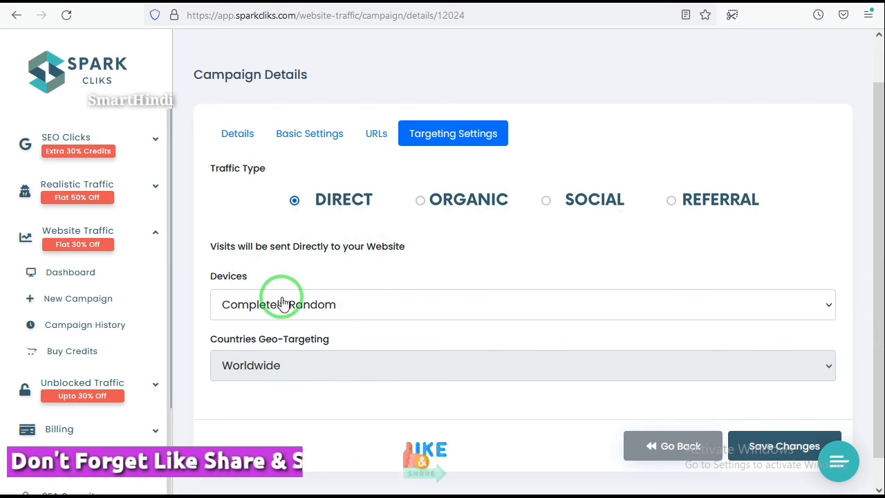
Step: Choose Completely Random as the campaign's devices and save the changes
click(340, 305)
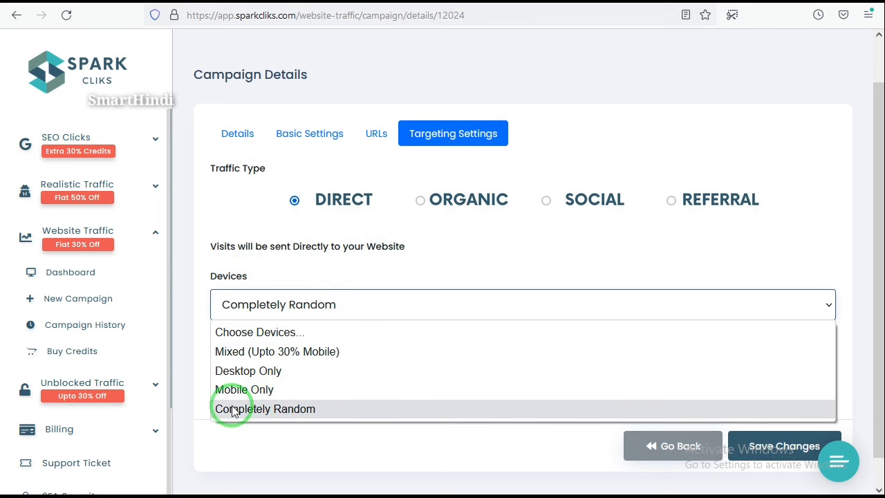
click(279, 412)
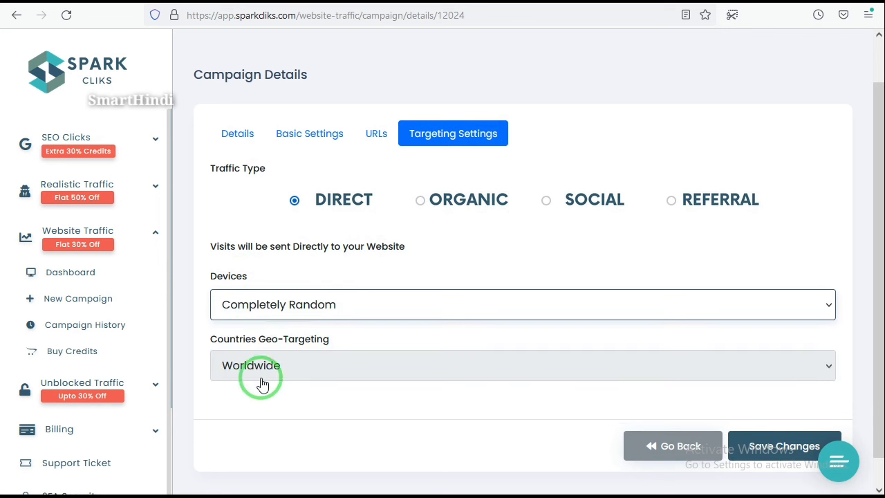
click(289, 373)
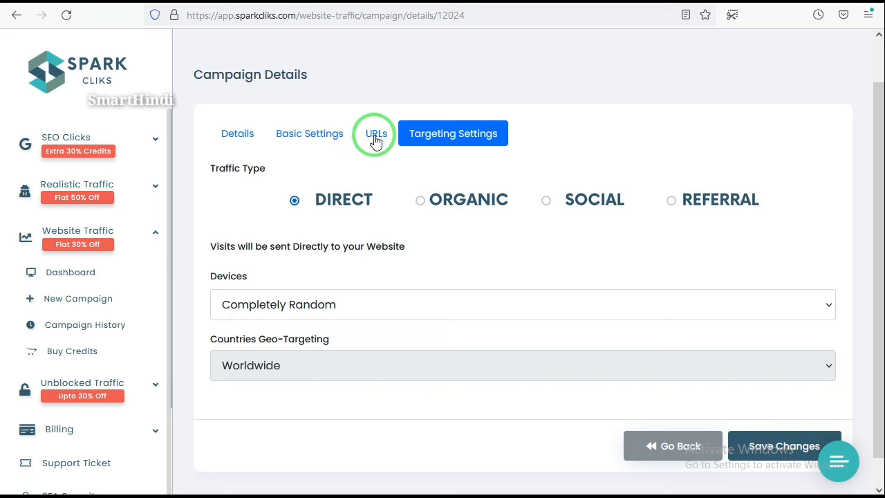
click(795, 446)
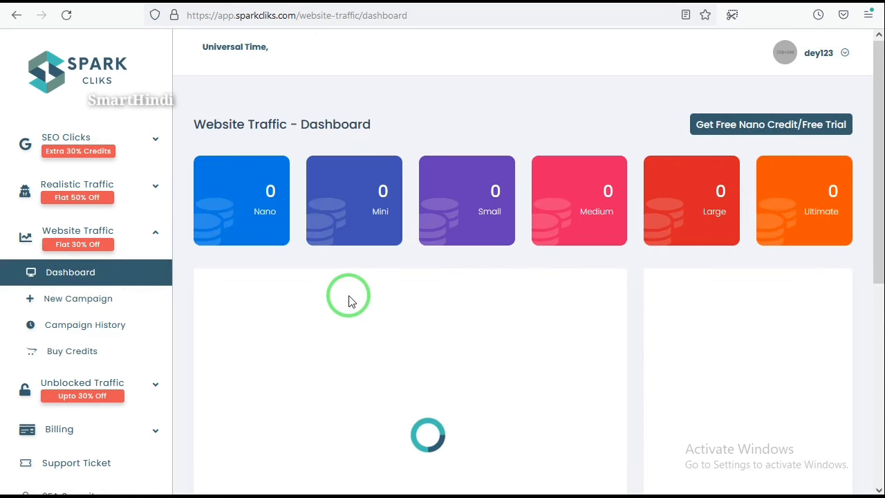
Step: Check the dashboard's campaign totals and open the report of the active "click demo" campaign to view its visitor count
scroll(565, 280, down, 1)
scroll(563, 270, down, 2)
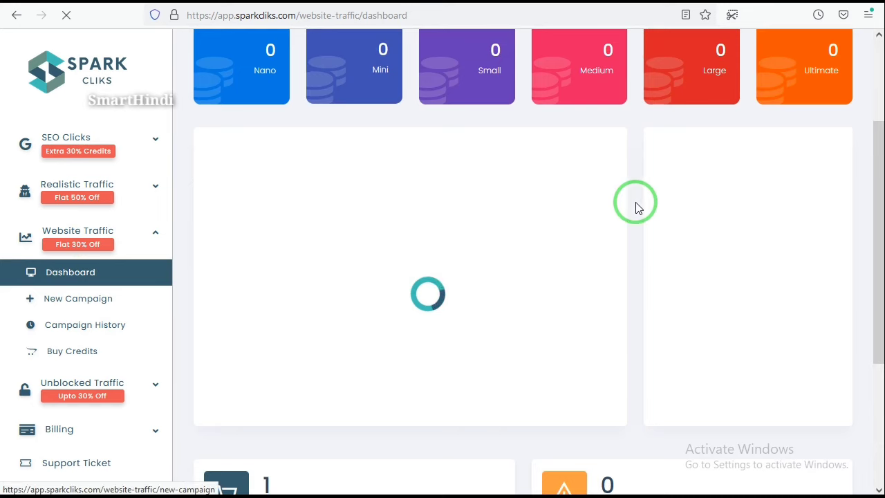
scroll(613, 231, down, 3)
scroll(612, 231, down, 1)
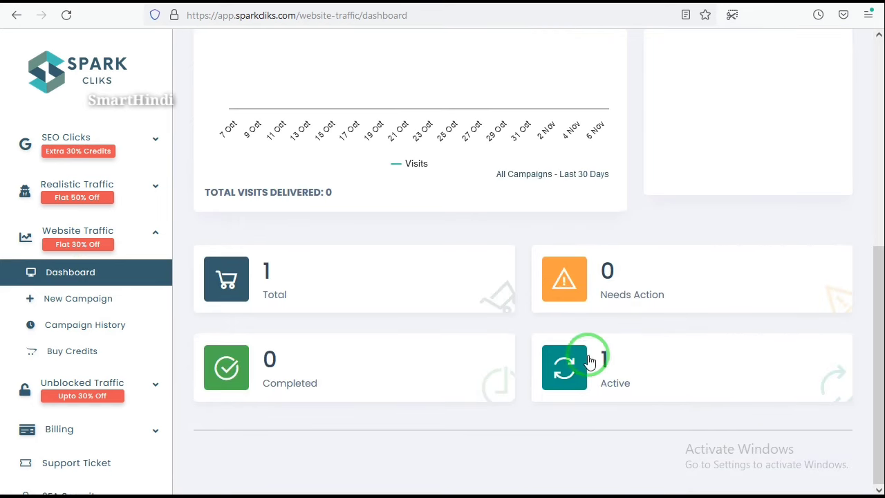
click(648, 382)
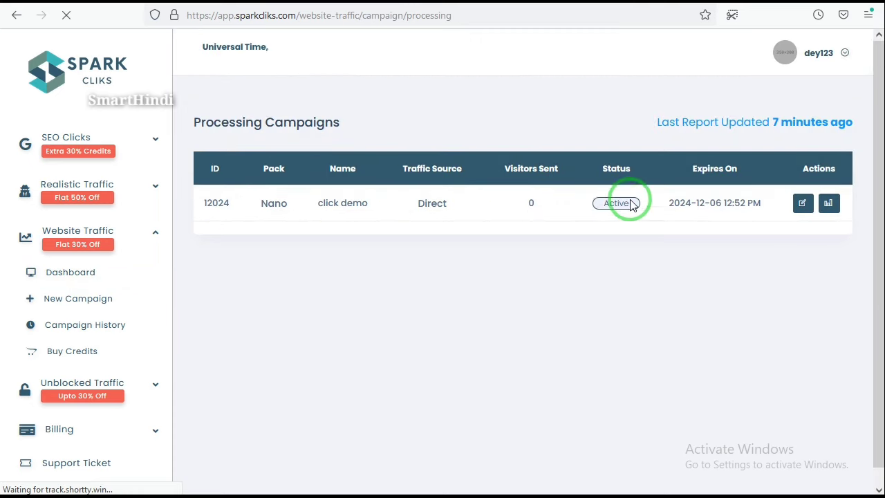
click(829, 206)
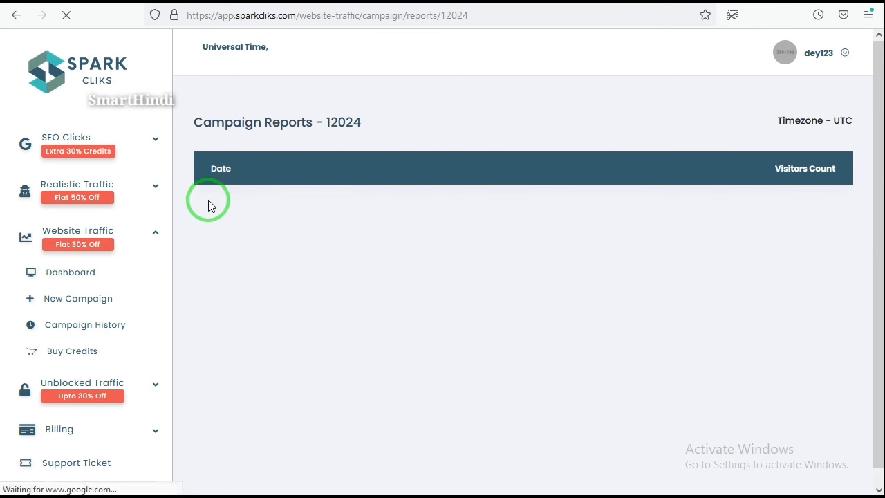
triple_click(778, 167)
click(773, 204)
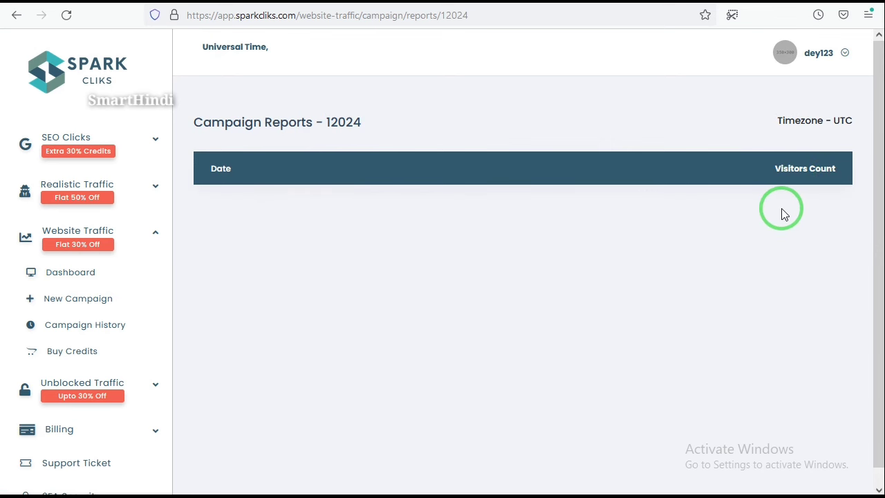
Step: Review the Website Traffic dashboard's credits and campaign totals, and close the finished SmartLink creation dialog in AdMaven
click(70, 272)
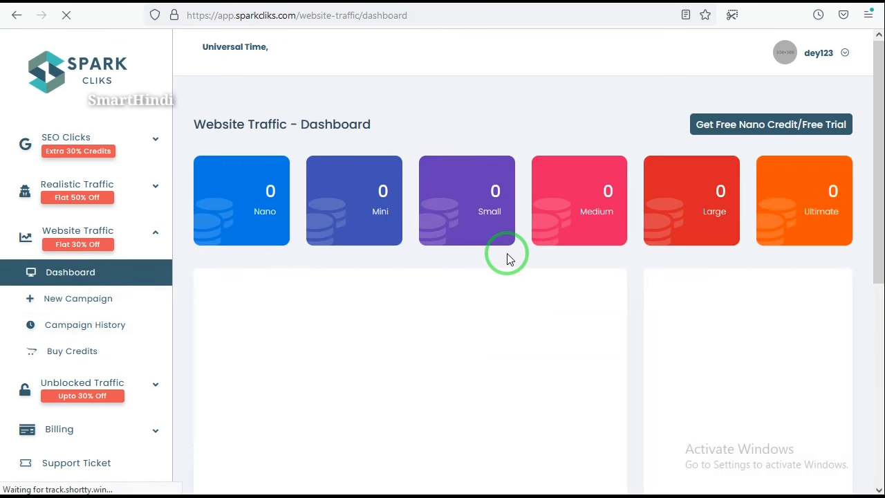
scroll(507, 259, down, 5)
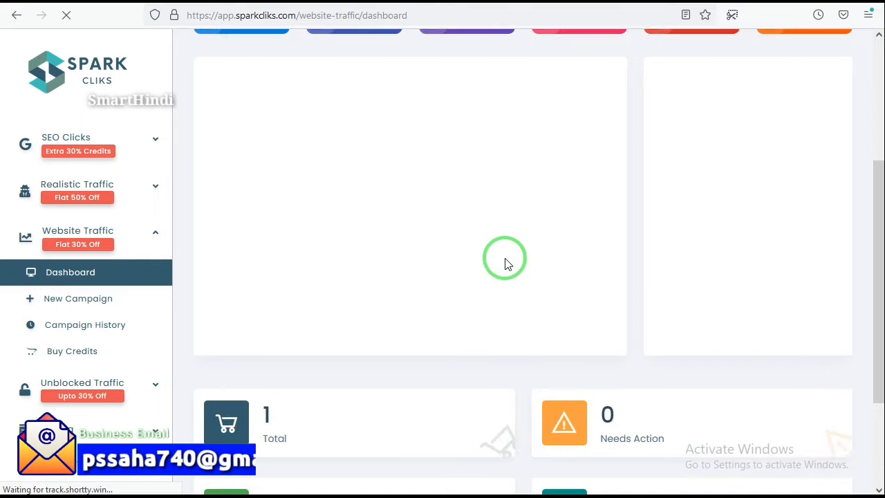
scroll(388, 276, up, 5)
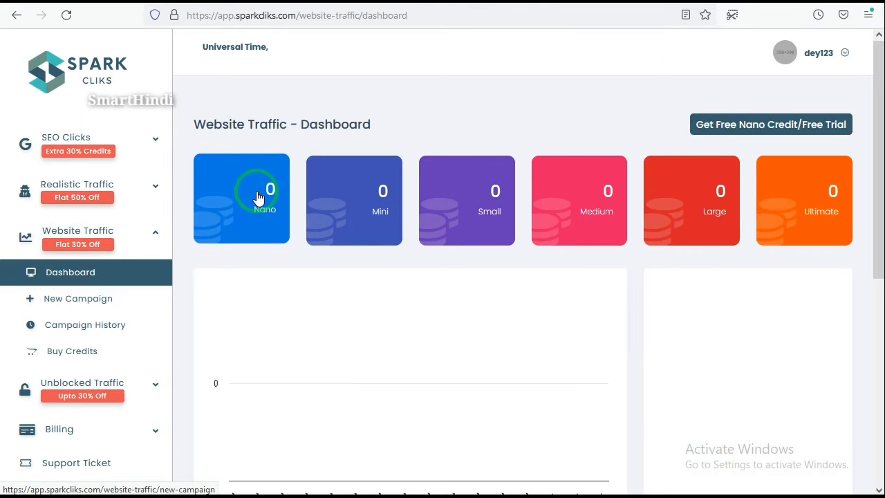
scroll(257, 197, down, 5)
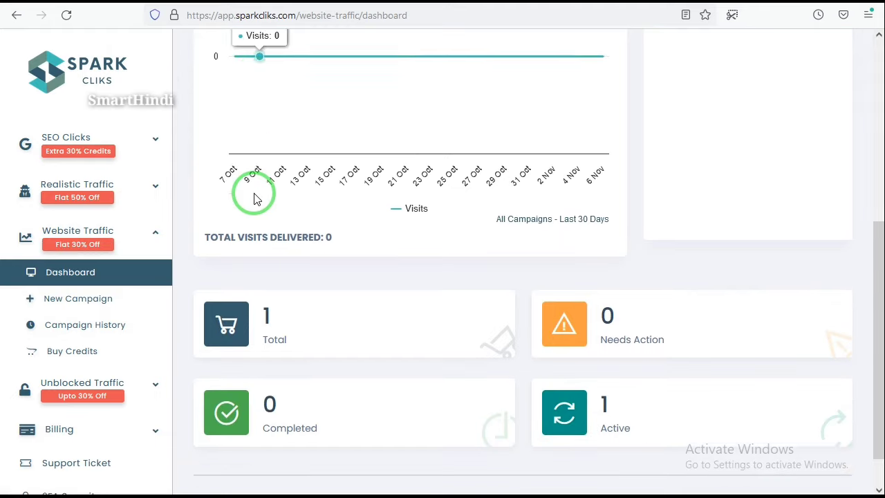
scroll(253, 194, up, 5)
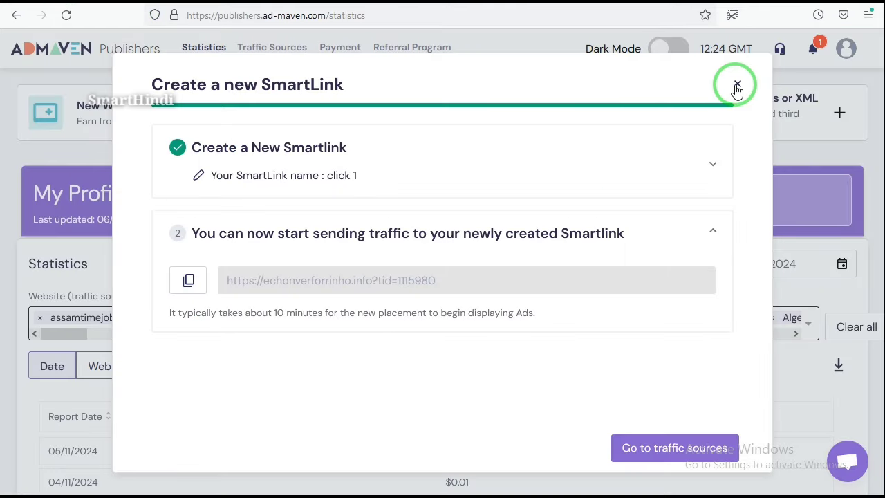
click(737, 86)
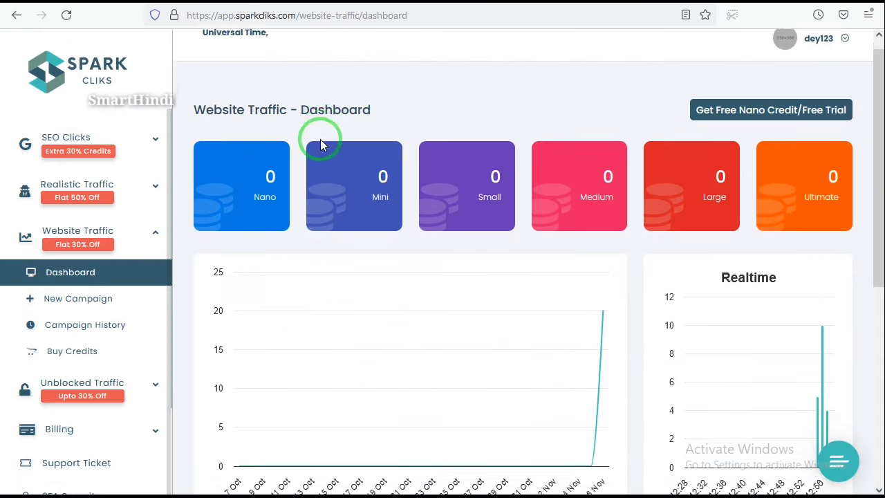
Step: Examine the delivered visits and realtime users charts on the SparkCliks Website Traffic dashboard
scroll(563, 276, down, 3)
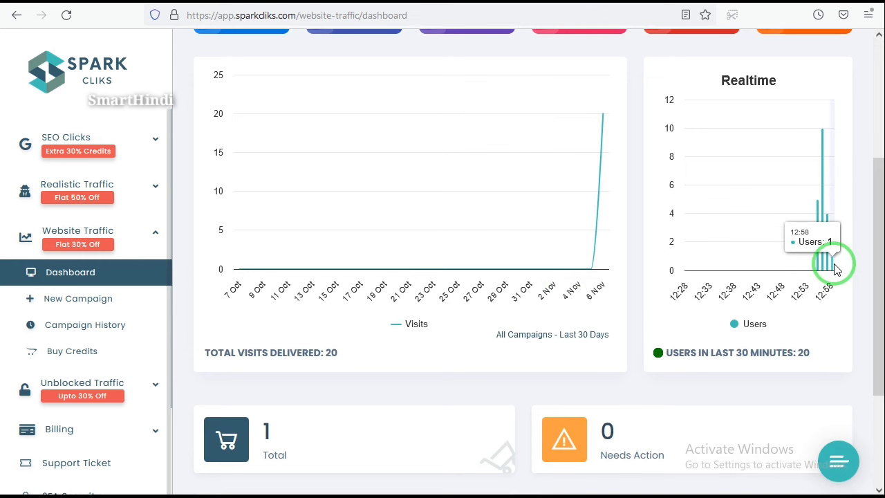
scroll(488, 280, down, 3)
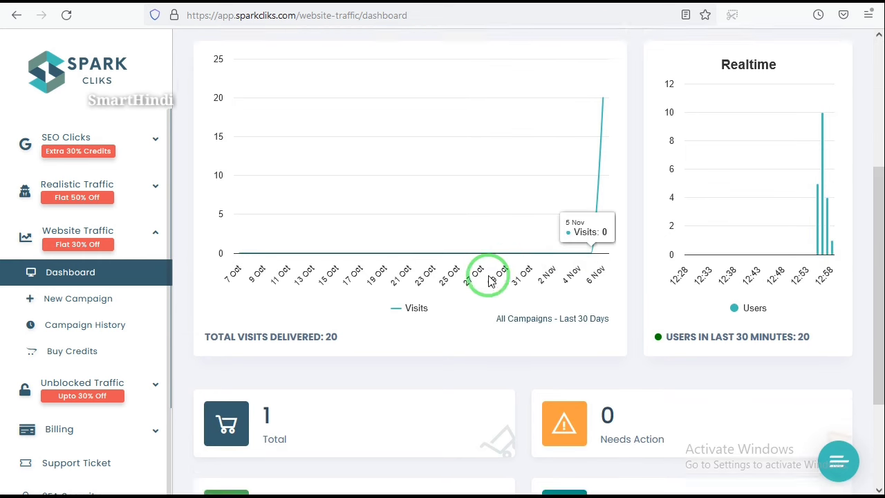
scroll(484, 281, up, 5)
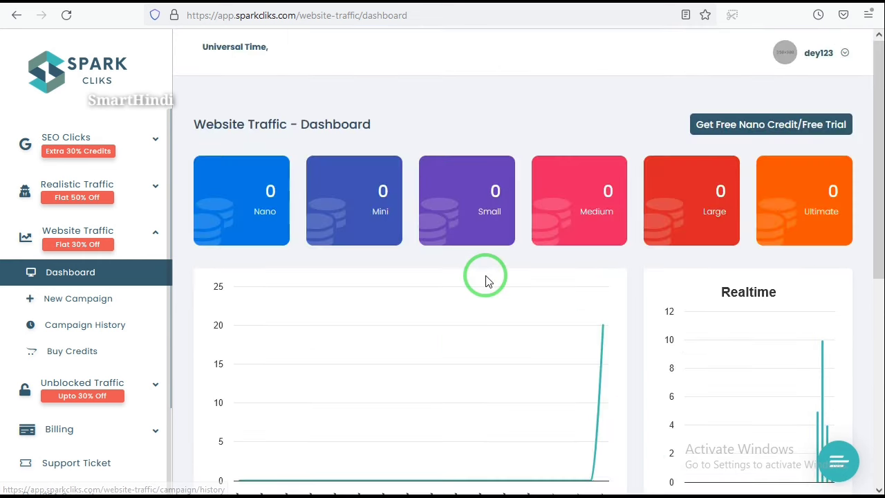
Step: Switch to AdMaven, reload the SmartLinks list and view the statistics of the "click 1" SmartLink
click(93, 3)
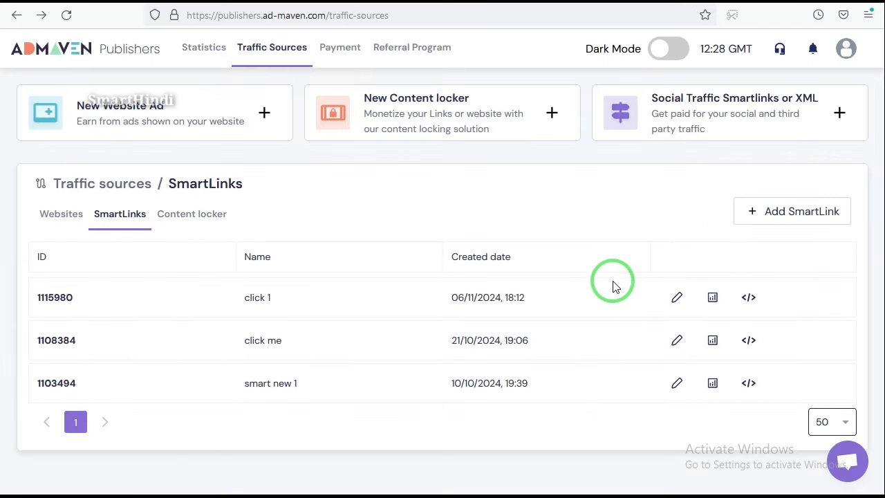
click(59, 20)
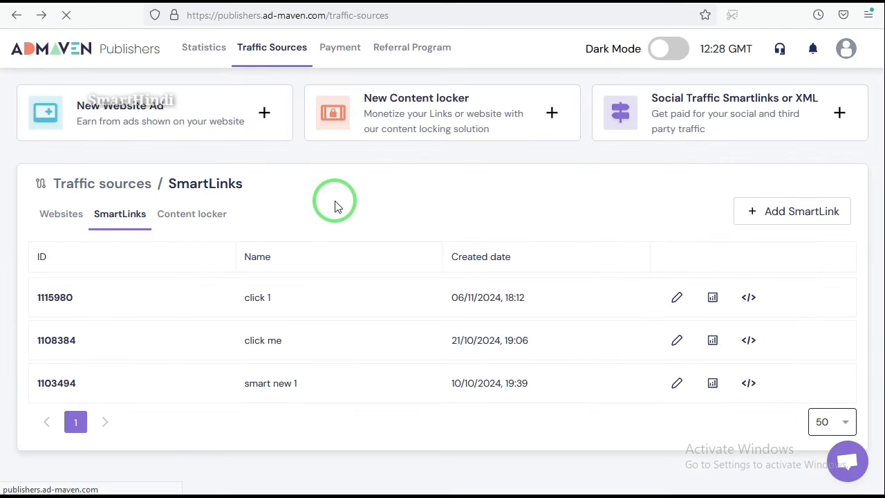
click(717, 299)
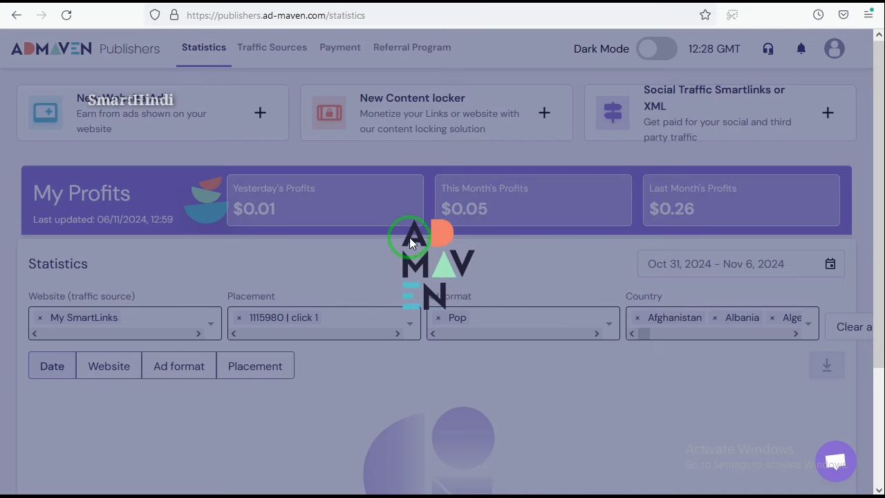
scroll(409, 237, down, 2)
scroll(397, 203, up, 2)
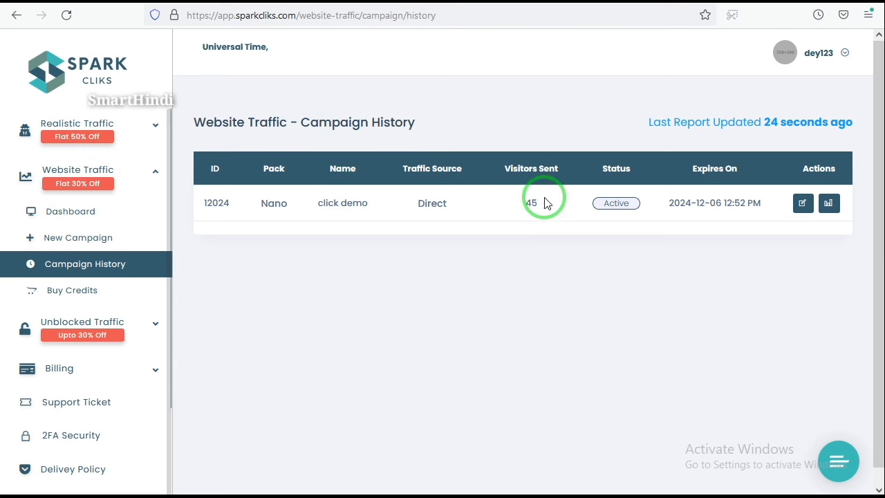
Step: View the "click demo" campaign's visitor report in SparkCliks and recheck the visits and realtime charts on the Website Traffic dashboard
click(828, 204)
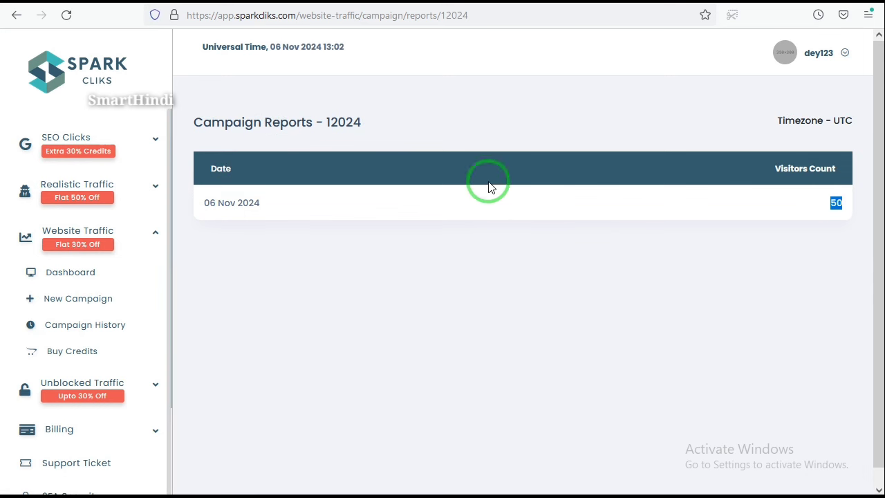
click(91, 269)
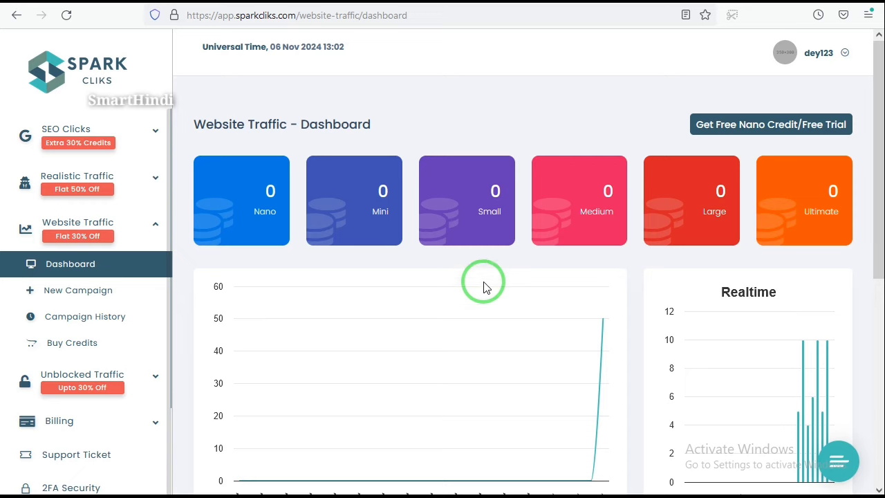
scroll(485, 287, down, 2)
scroll(484, 287, down, 3)
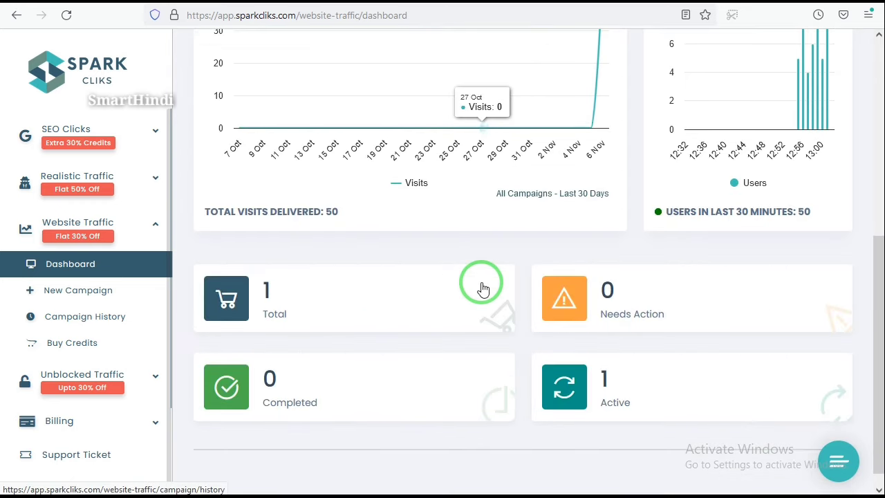
scroll(484, 287, up, 5)
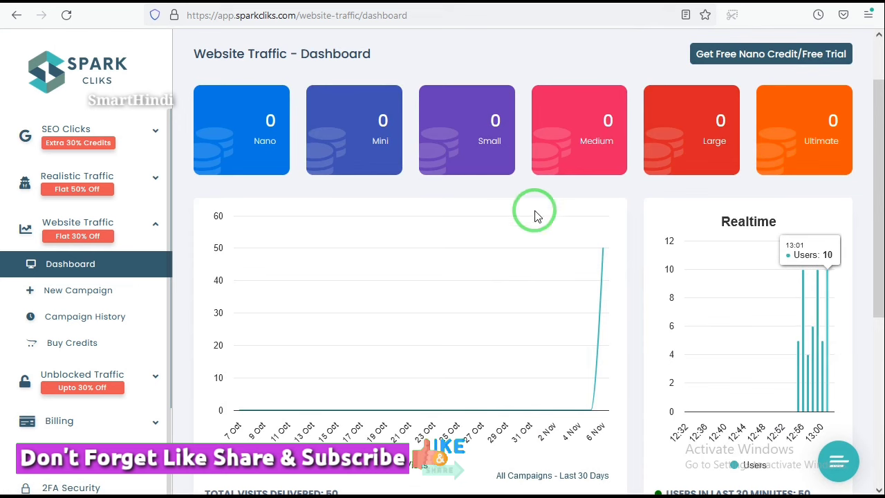
scroll(497, 206, up, 2)
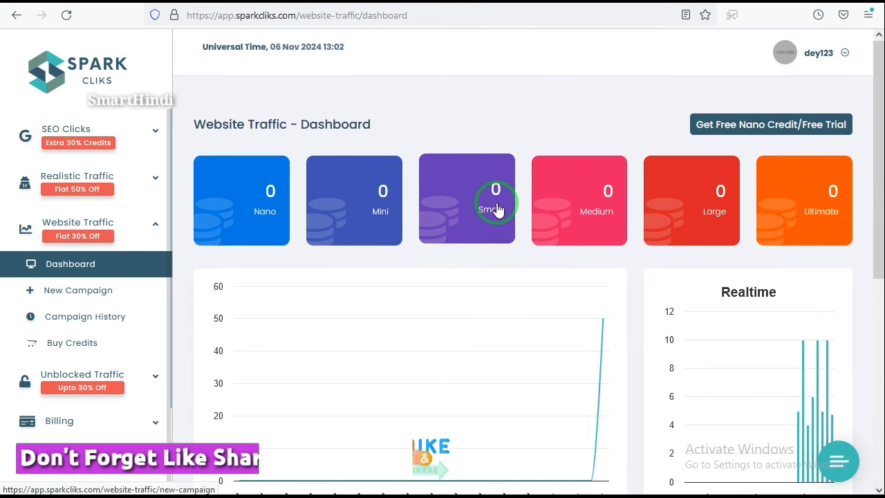